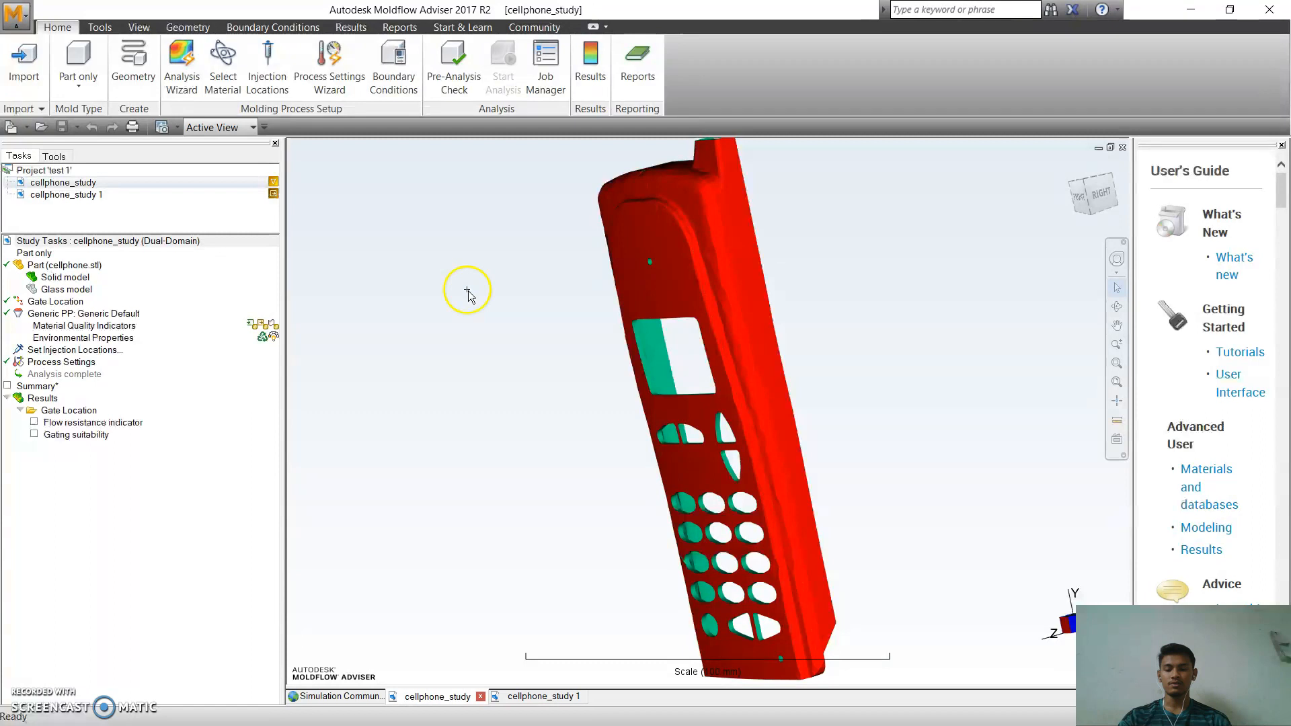
Create a new project named "getting started 4".
left_click(29, 14)
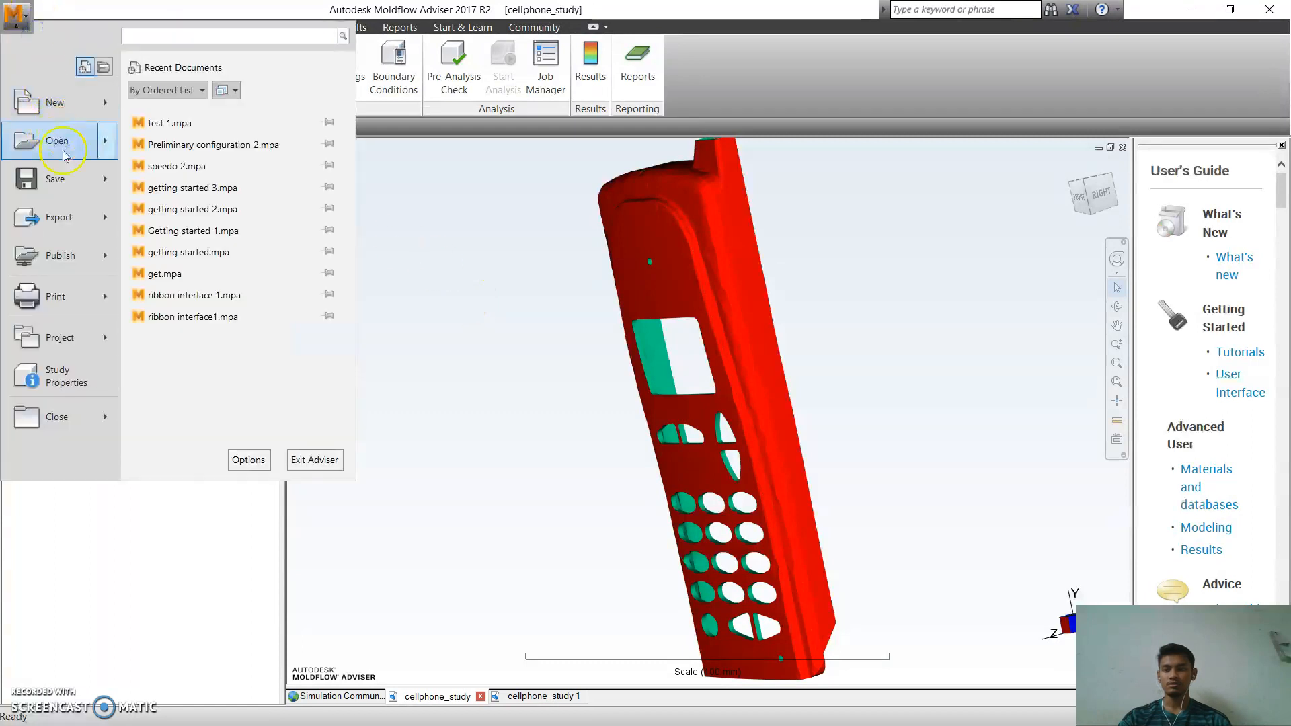
left_click(84, 108)
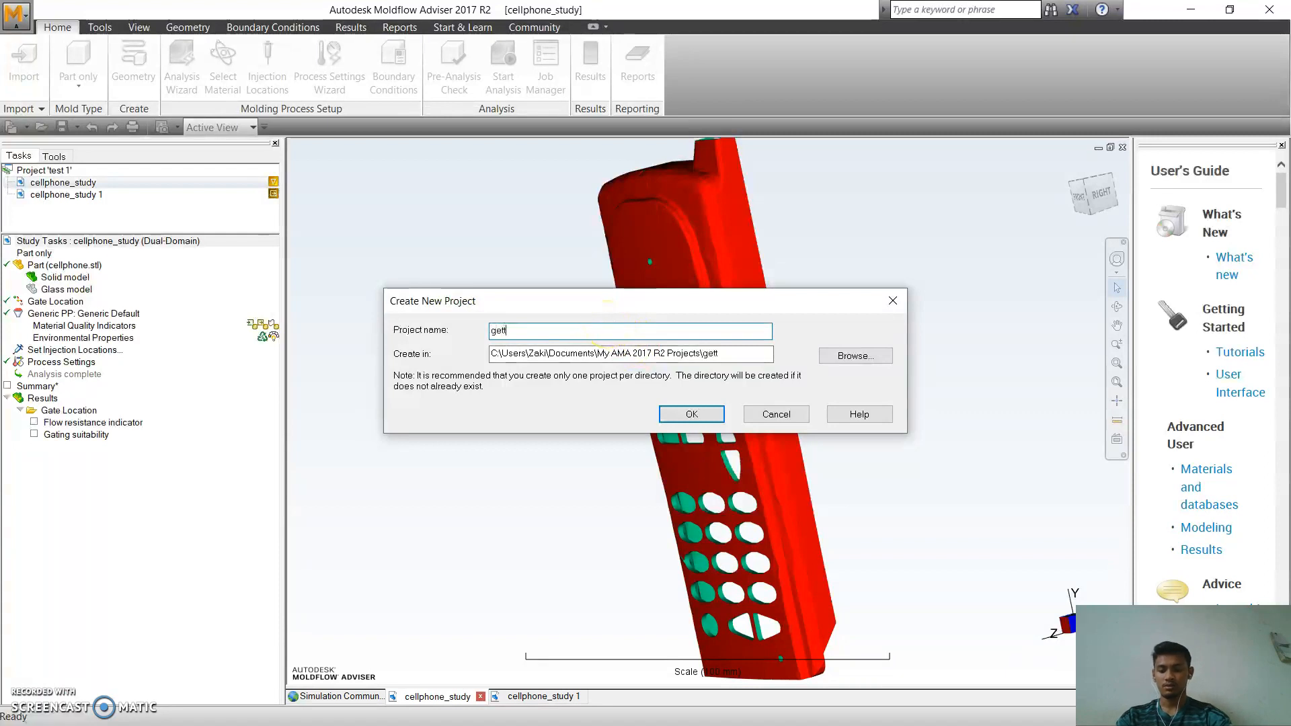
type("ed 4")
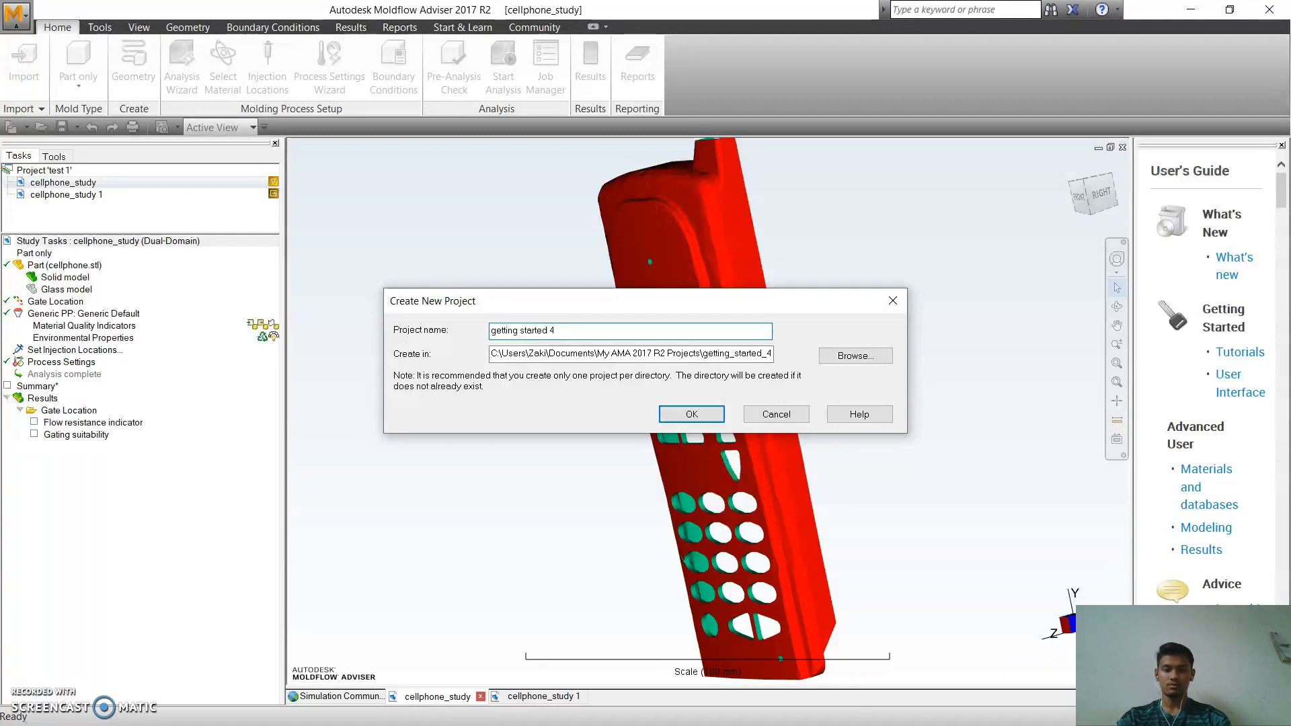
key("Return")
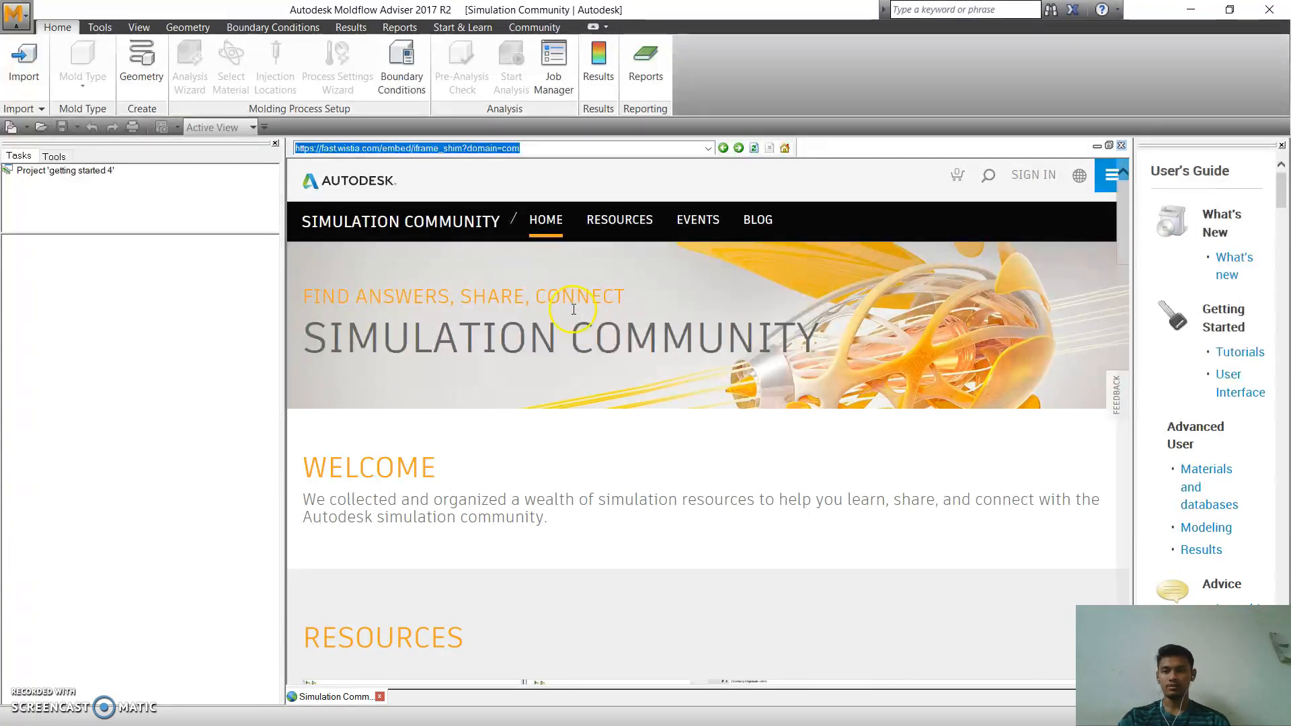
Choose the Stereolithography (*.stl) model "cellphone" from the tutorial folder for import.
left_click(24, 59)
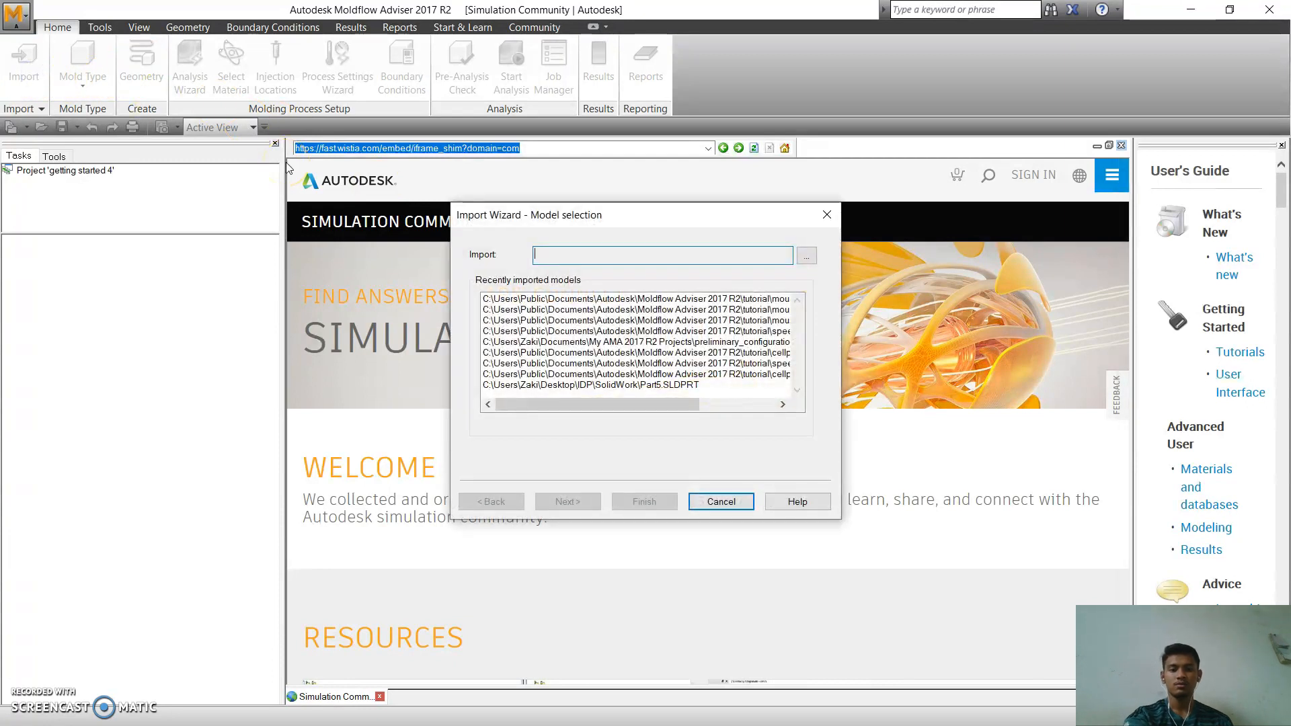
left_click(809, 261)
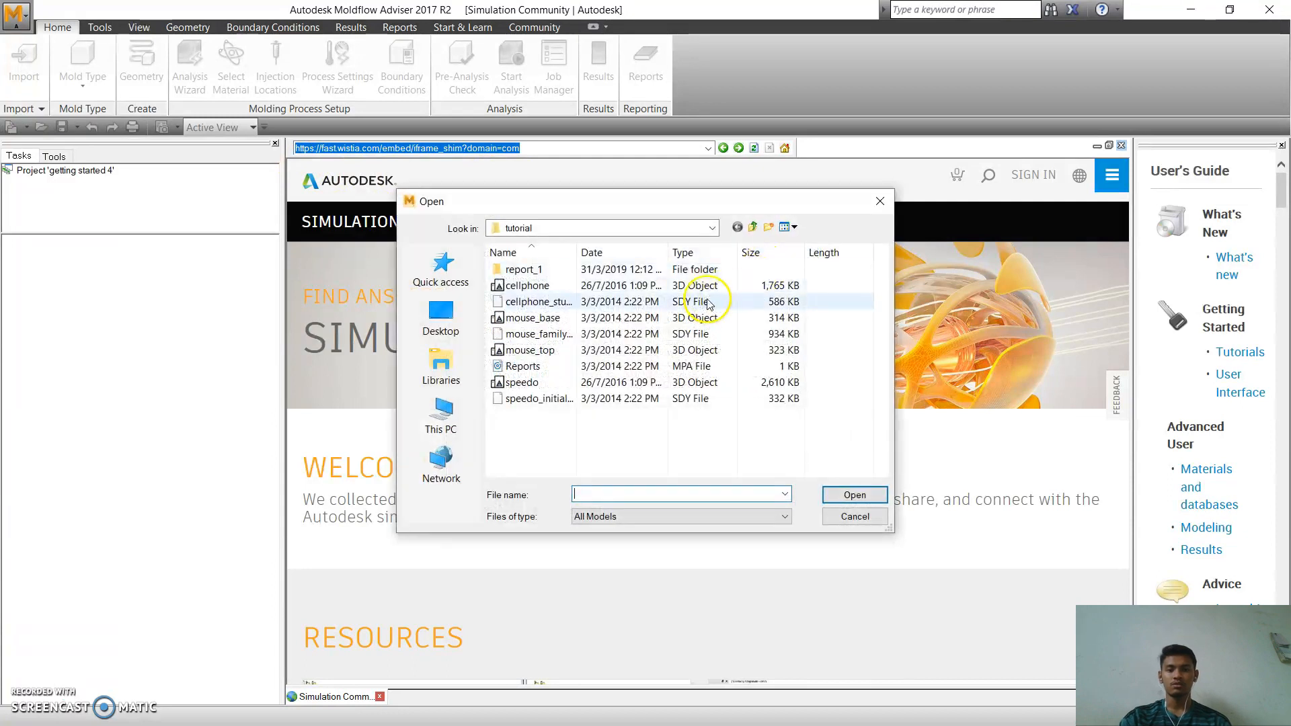
left_click(782, 515)
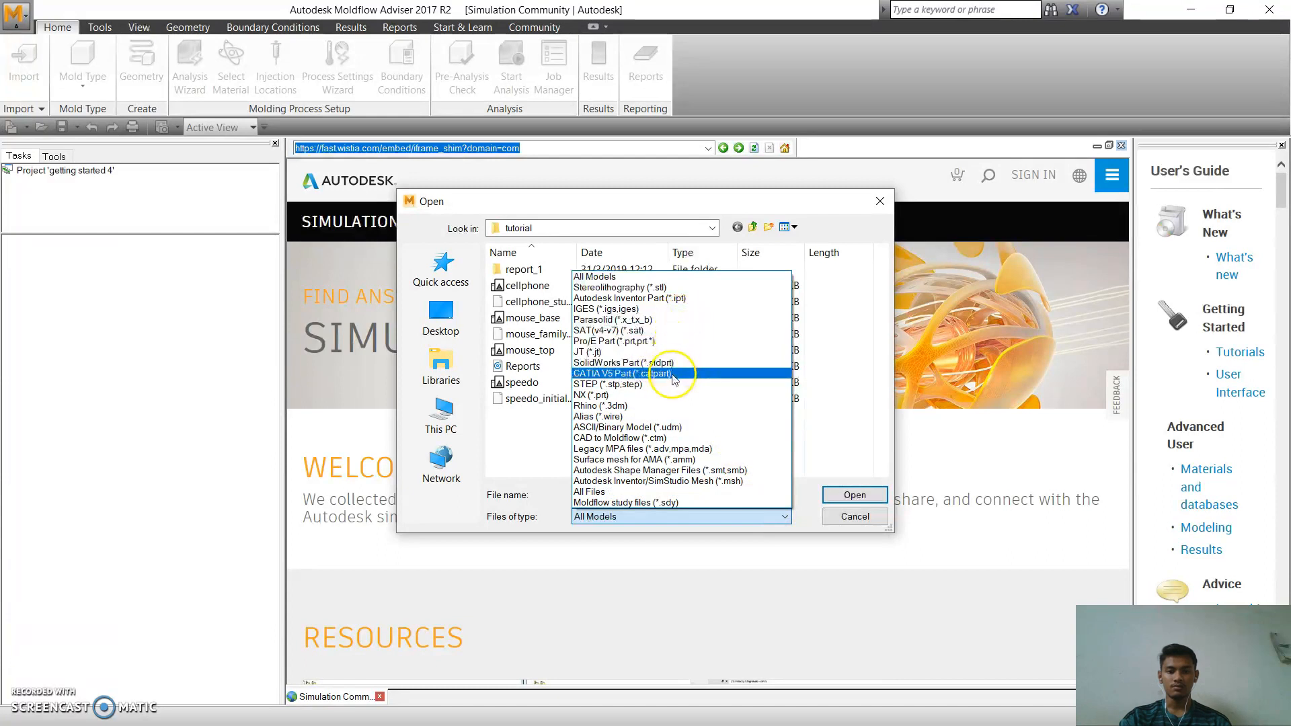
left_click(664, 289)
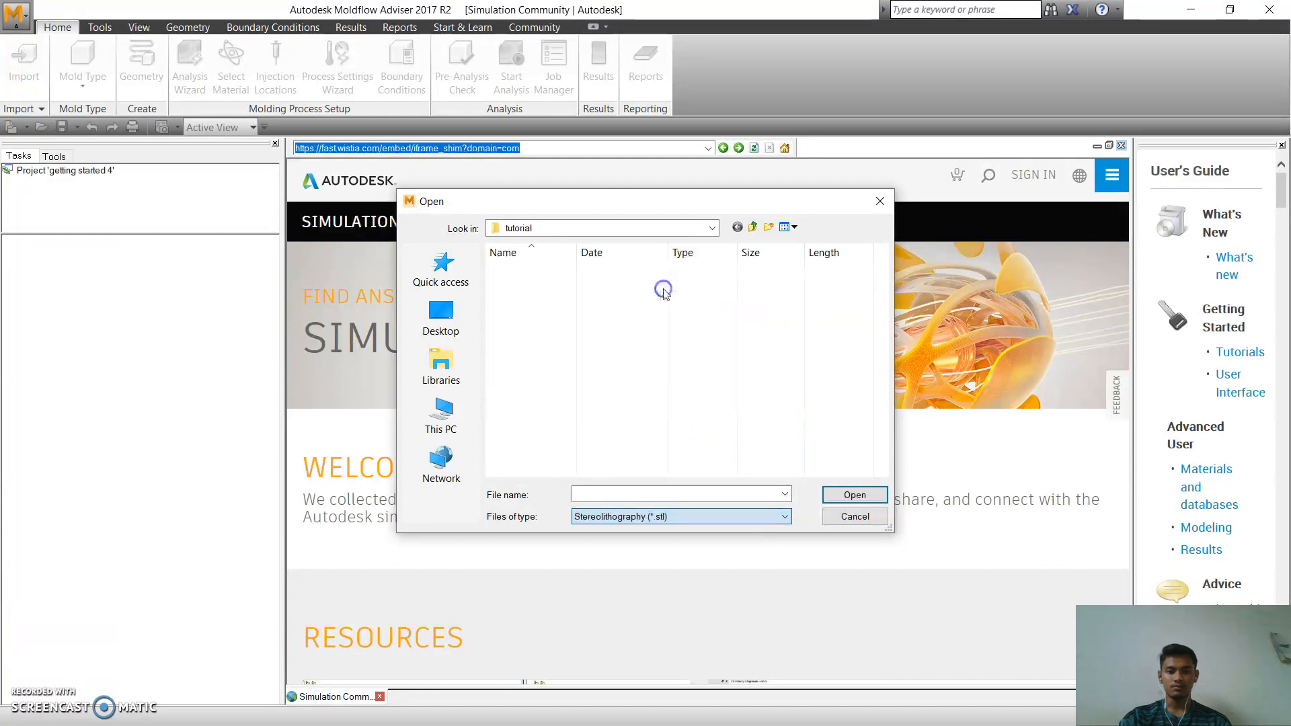
left_click(565, 285)
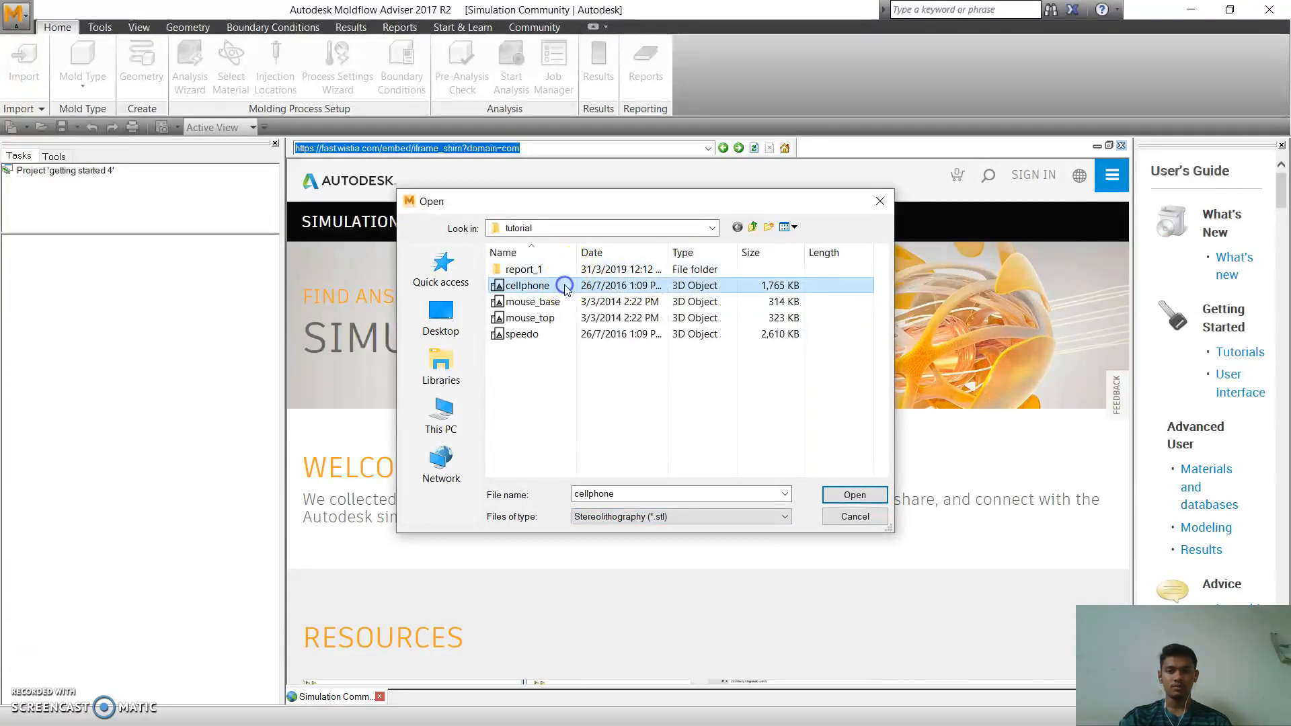
left_click(853, 494)
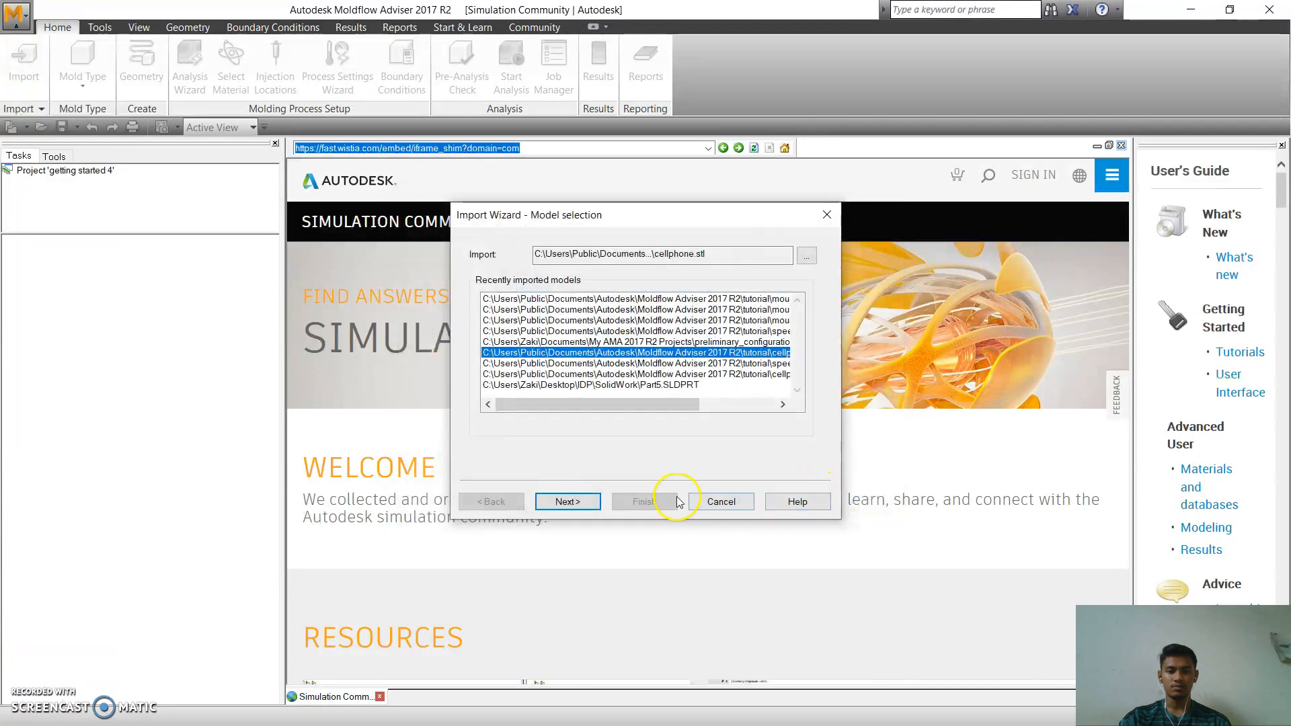
Complete the cellphone import in millimeters with Automatic clean up, Check suitability and Standard - Dual Domain analysis, and save the study.
left_click(583, 499)
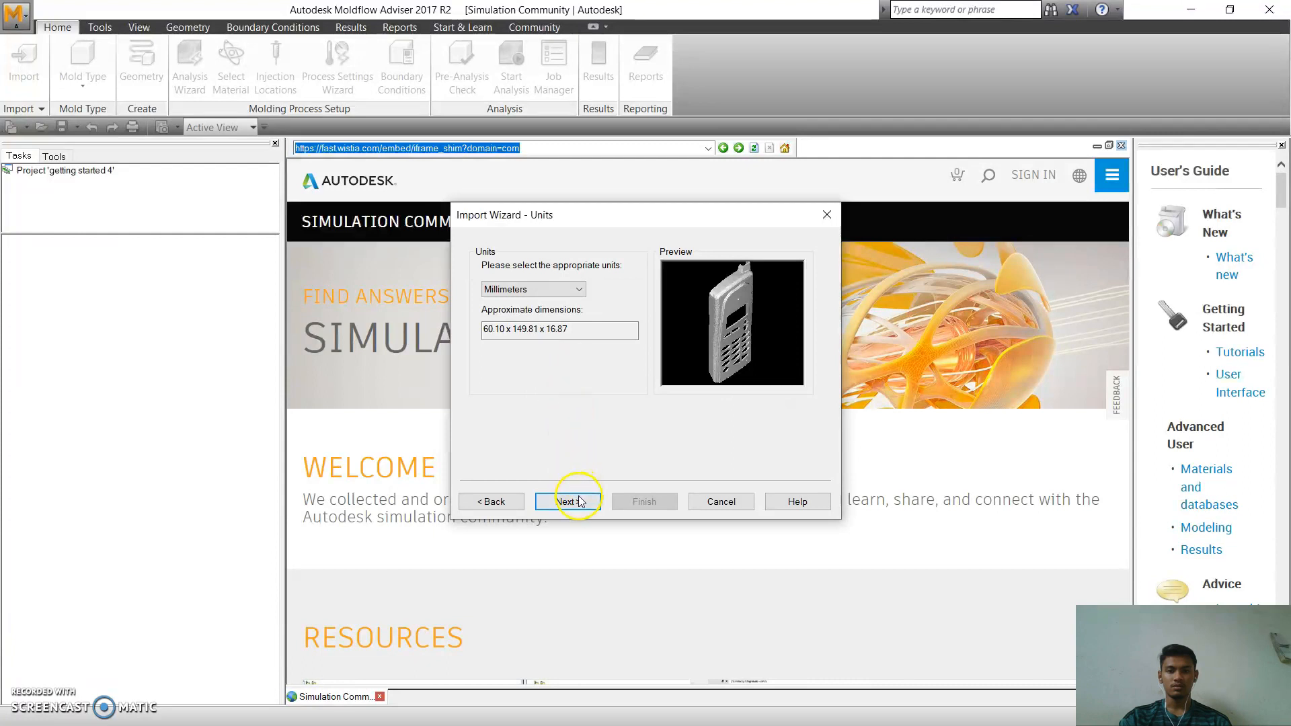
left_click(577, 502)
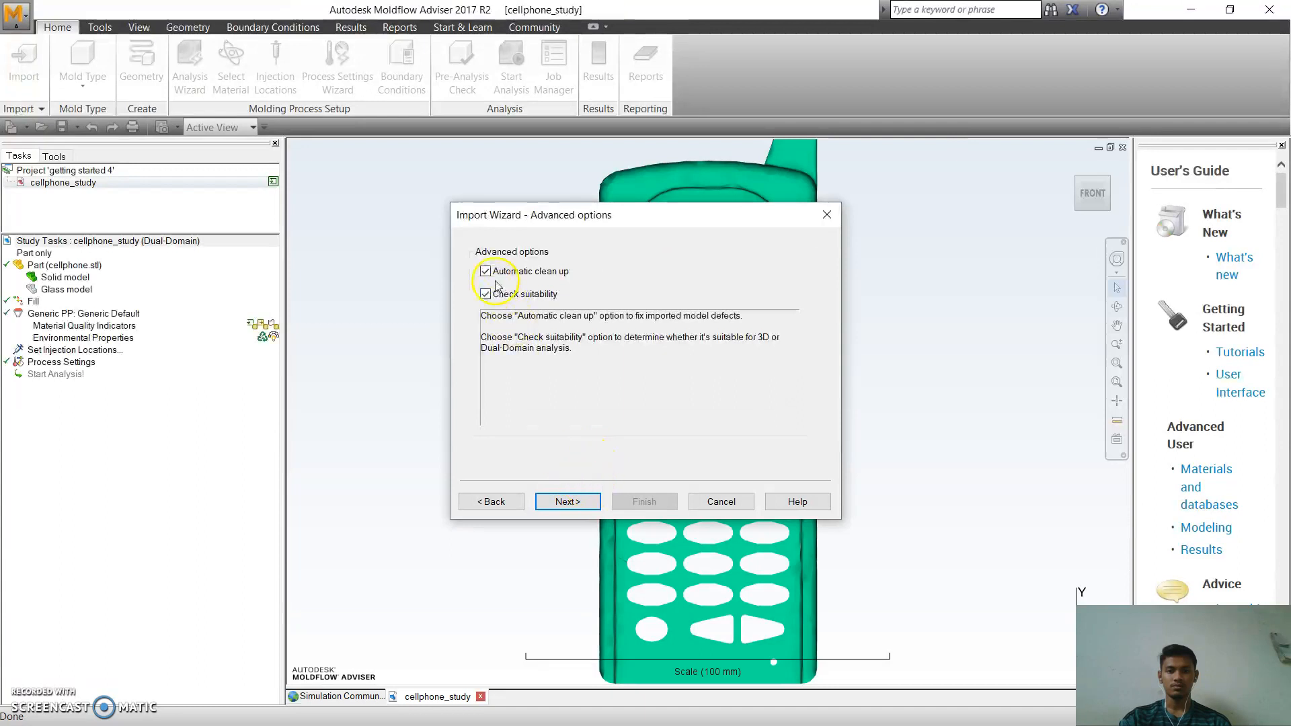
left_click(567, 501)
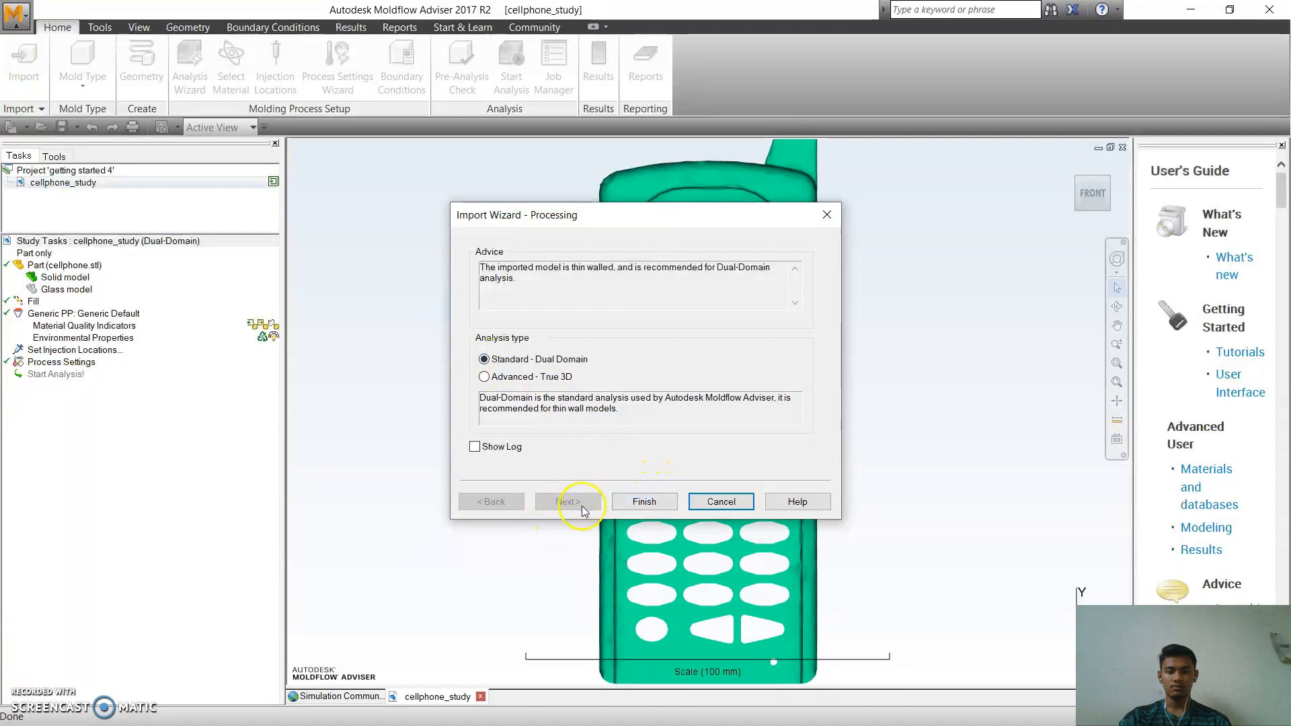
left_click(640, 499)
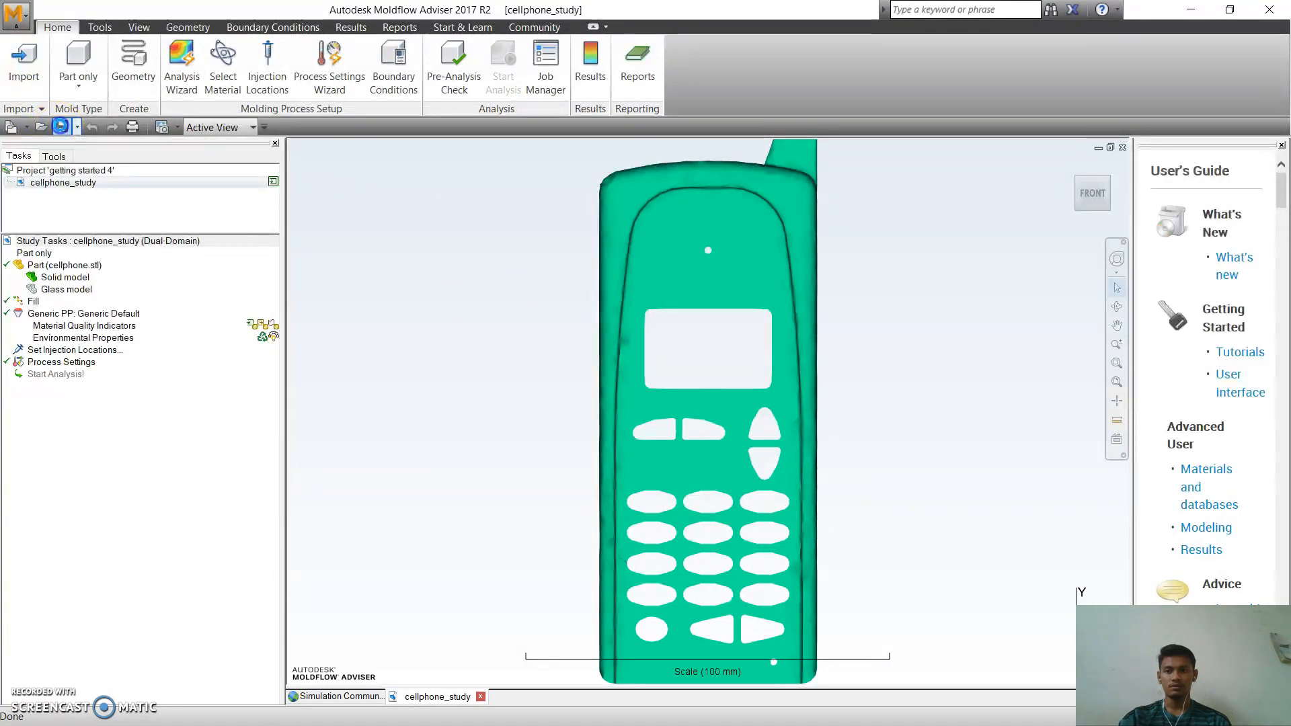
left_click(60, 128)
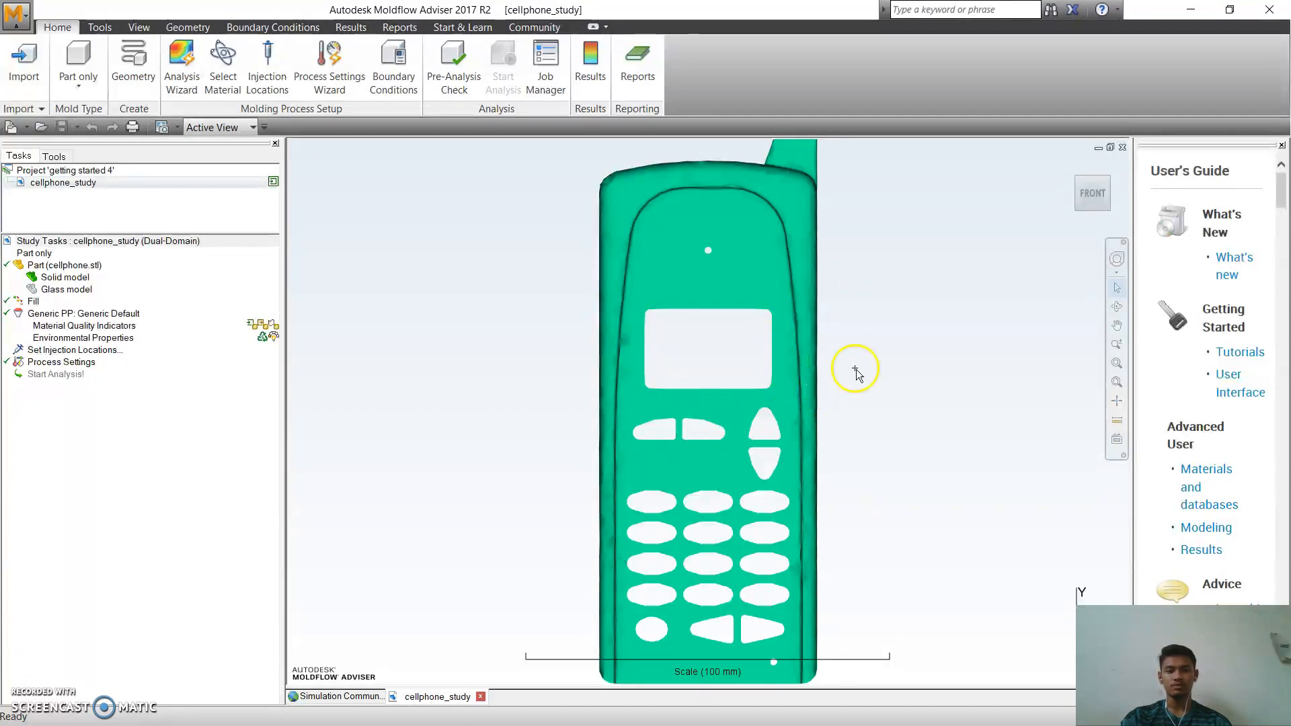
left_click(1116, 305)
left_click_drag(905, 341, 736, 371)
left_click(1116, 326)
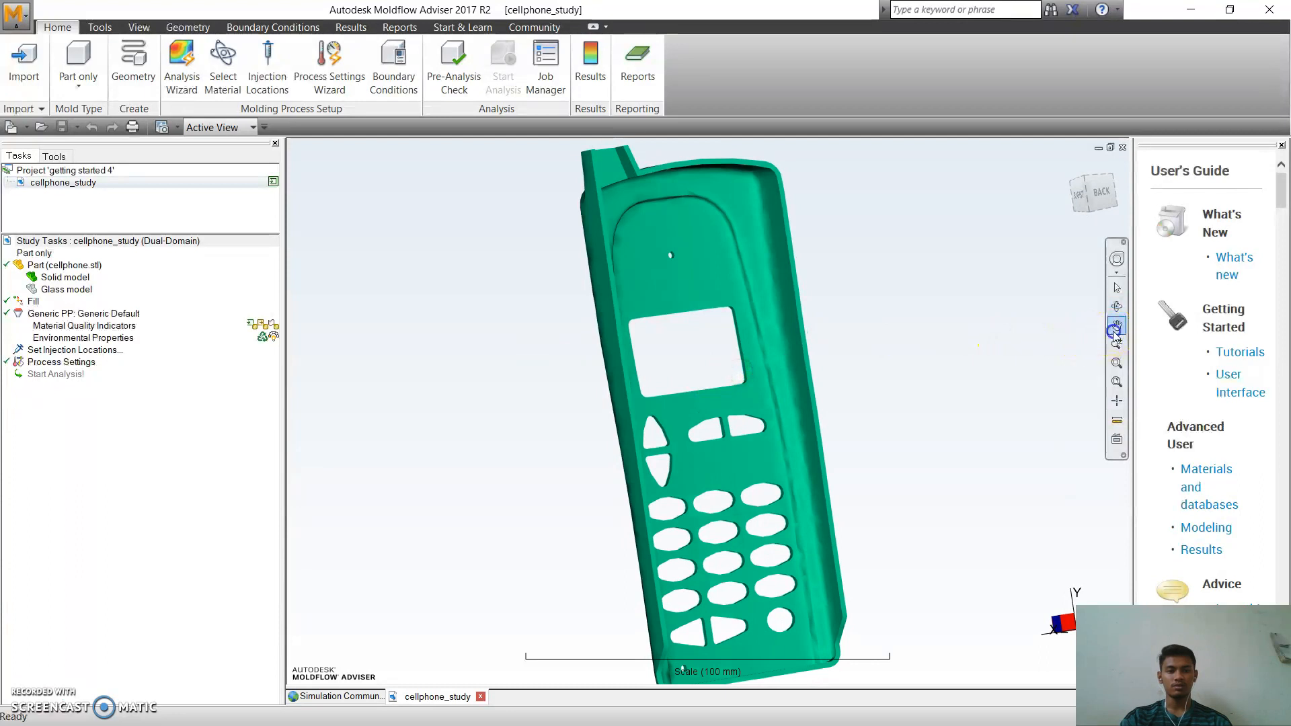
left_click_drag(755, 418, 762, 451)
left_click(1116, 344)
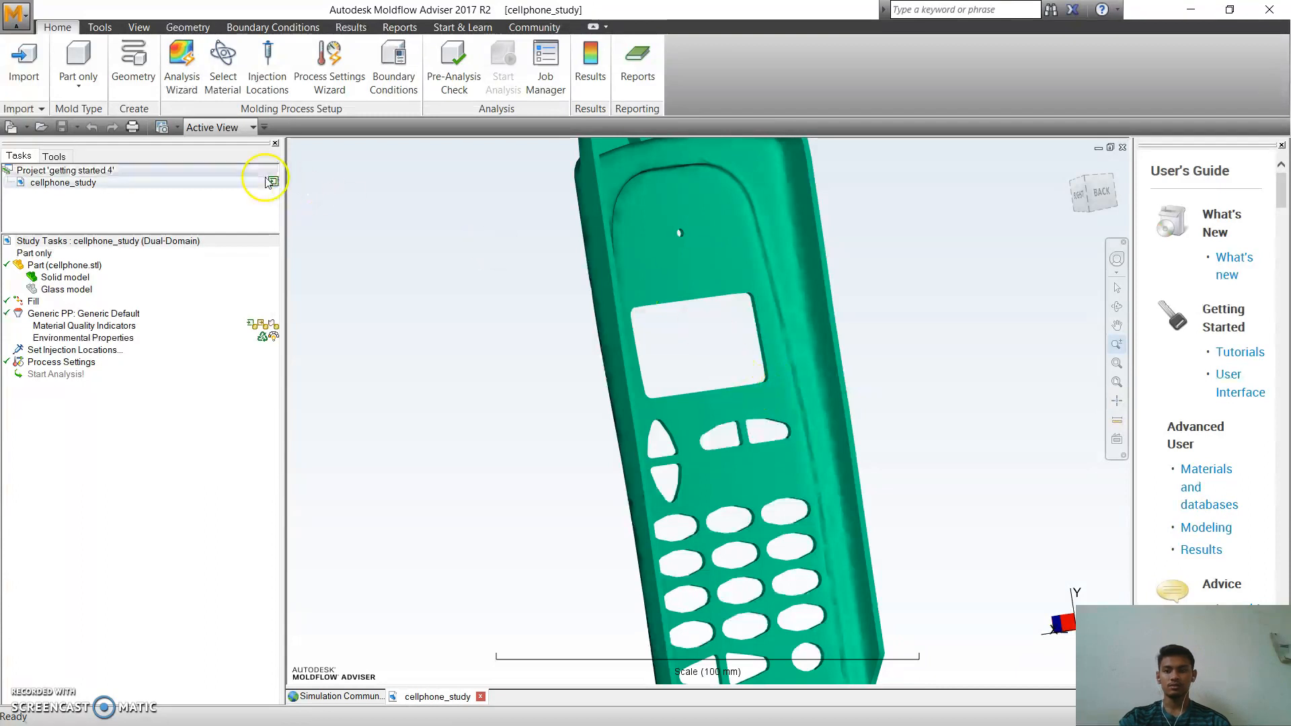
Select Gate Location as the cellphone study's analysis sequence in the Analysis Wizard.
left_click(180, 66)
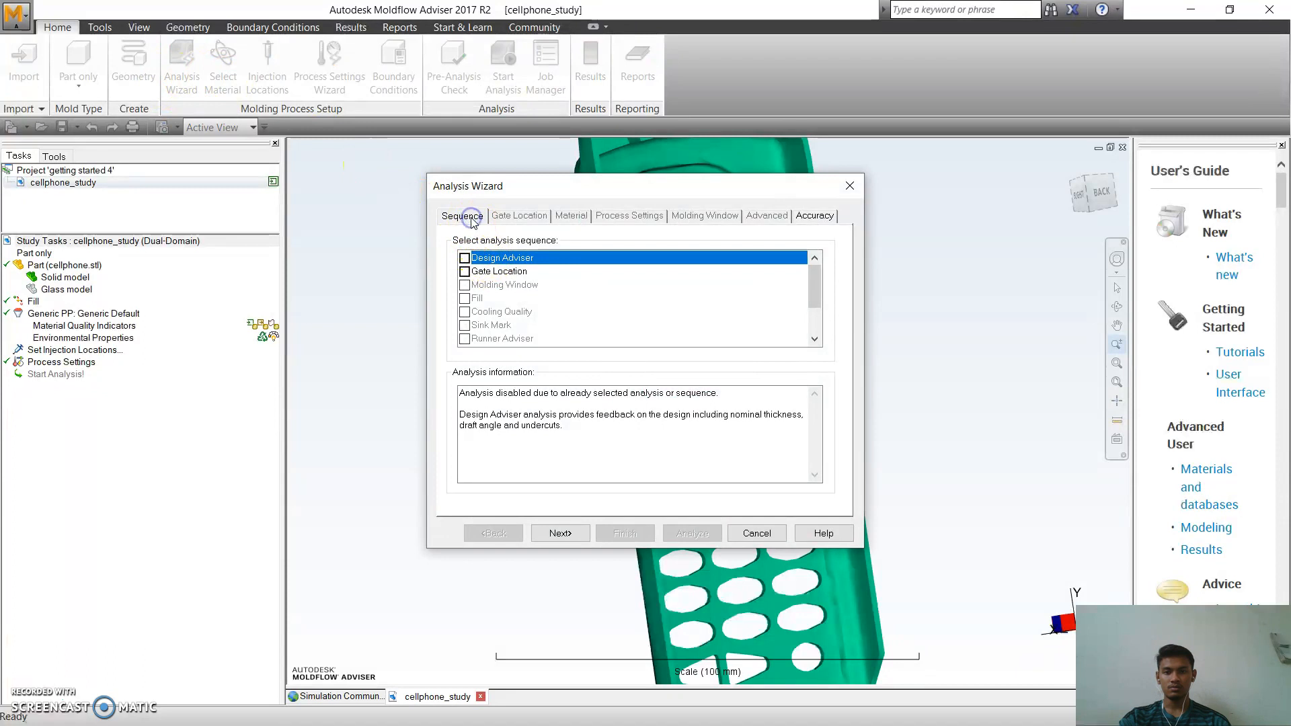
left_click(480, 273)
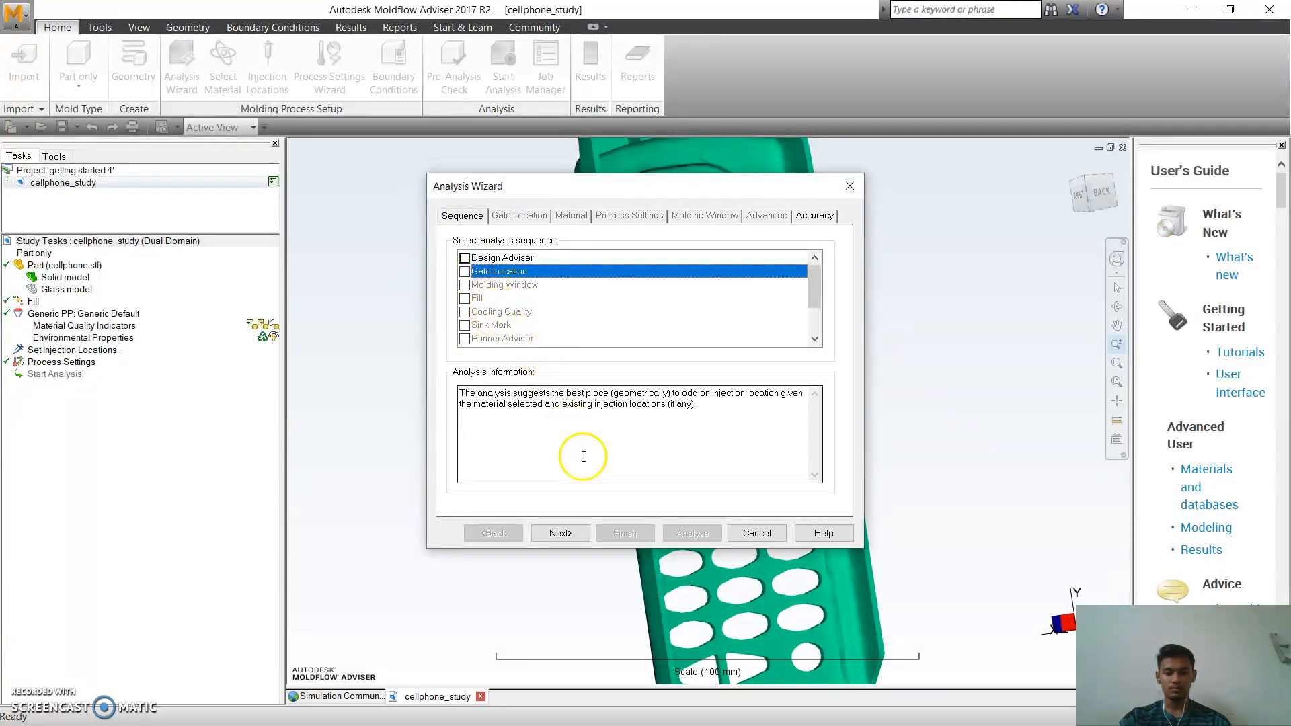
left_click(571, 533)
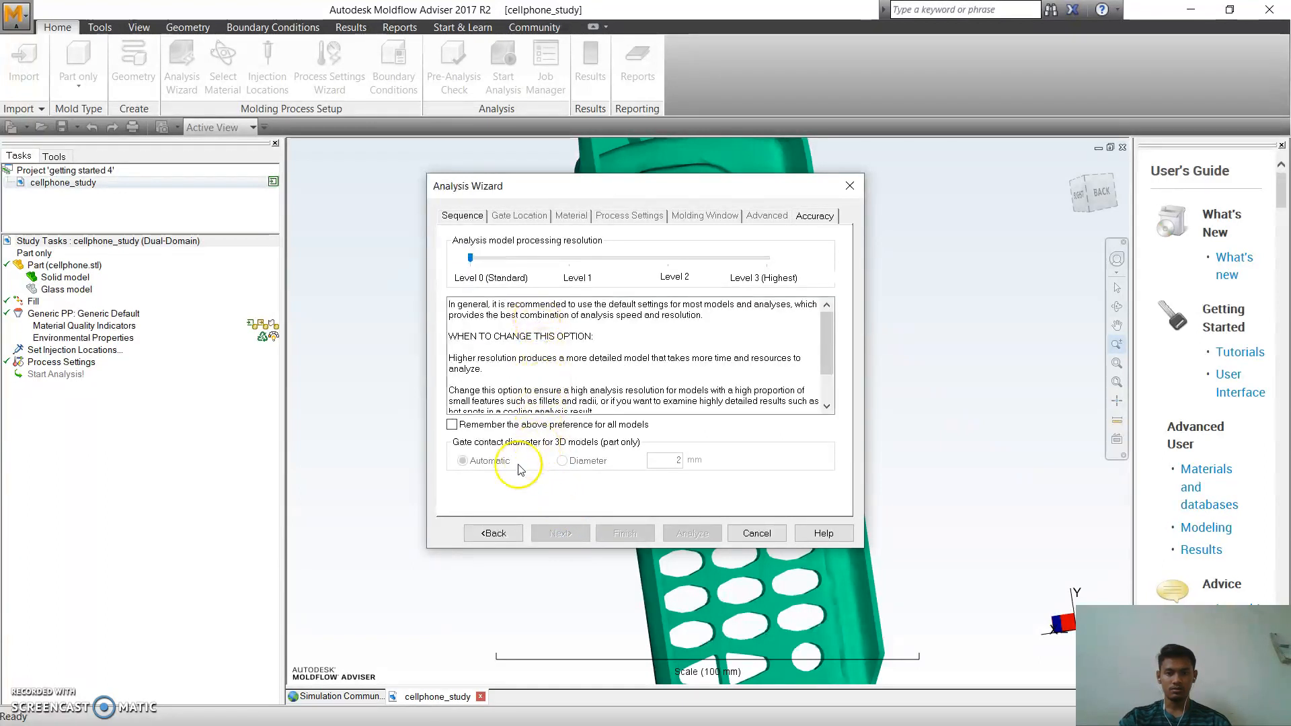
left_click(494, 533)
left_click(464, 271)
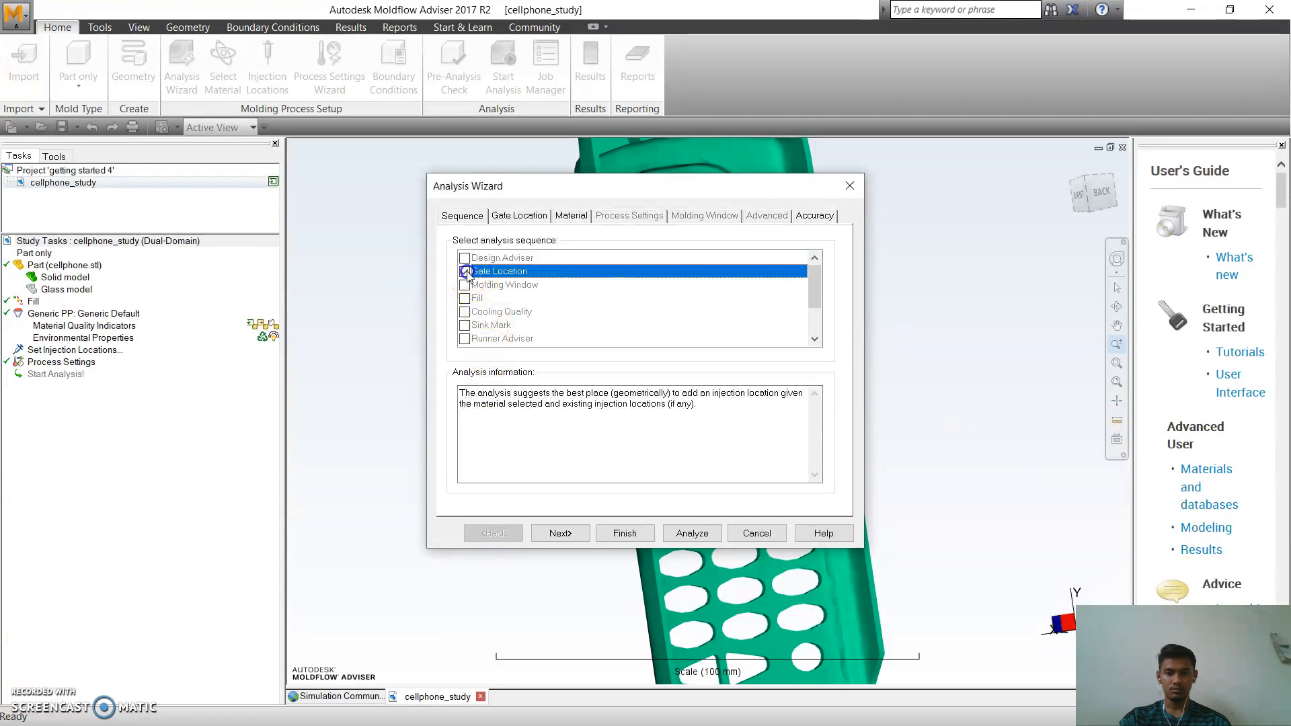
left_click(562, 533)
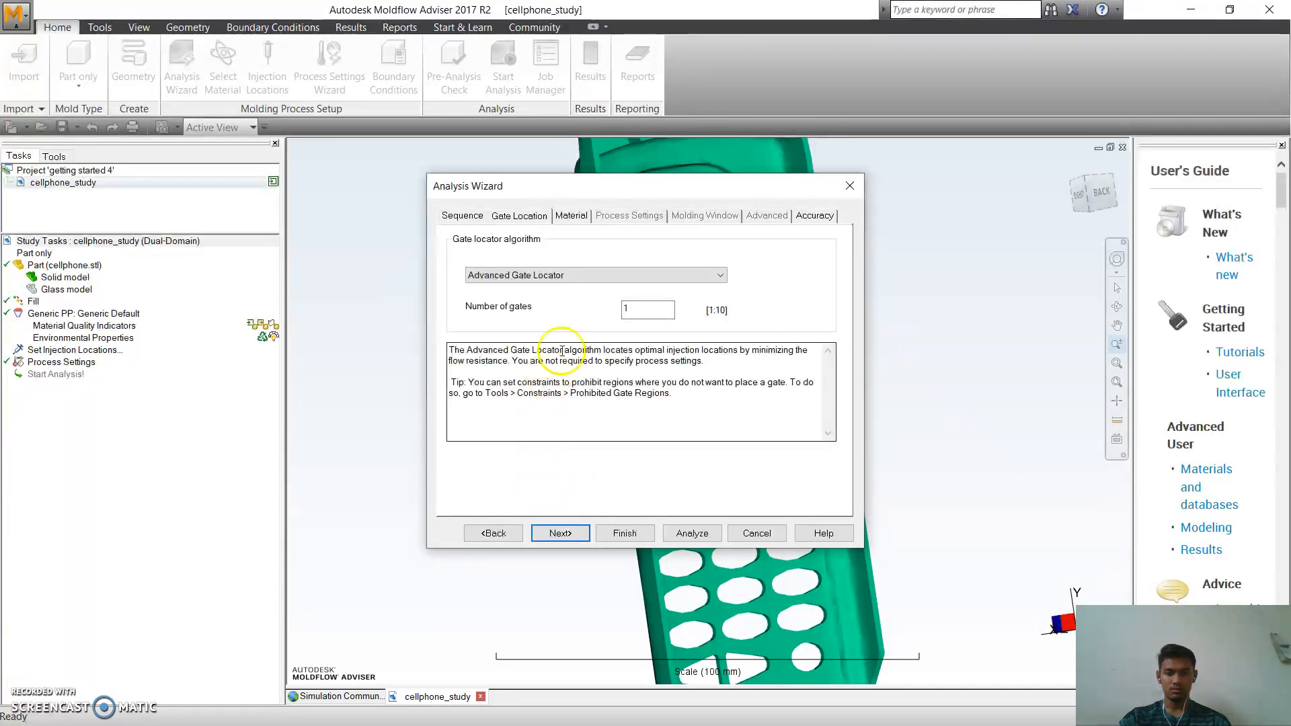
Configure the gate location analysis with the Advanced Gate Locator algorithm and the commonly used material Generic PP: Generic Default.
left_click(645, 277)
left_click(651, 288)
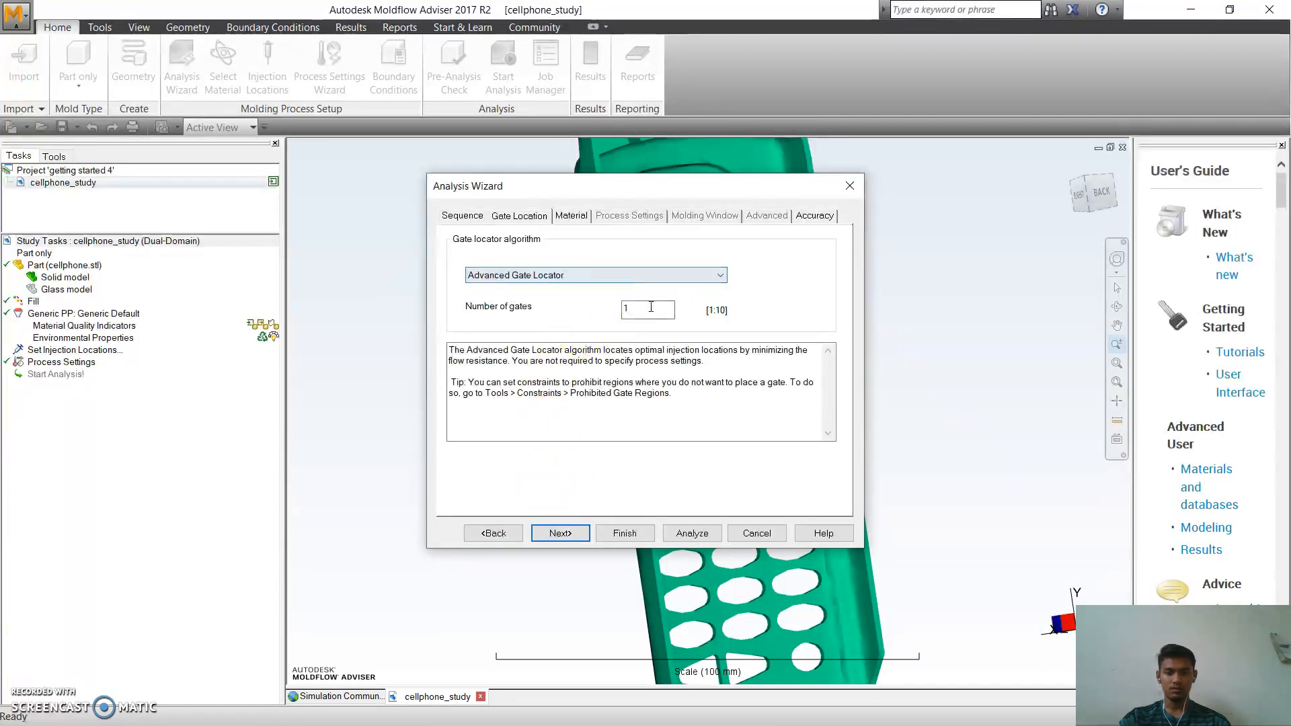
left_click(573, 541)
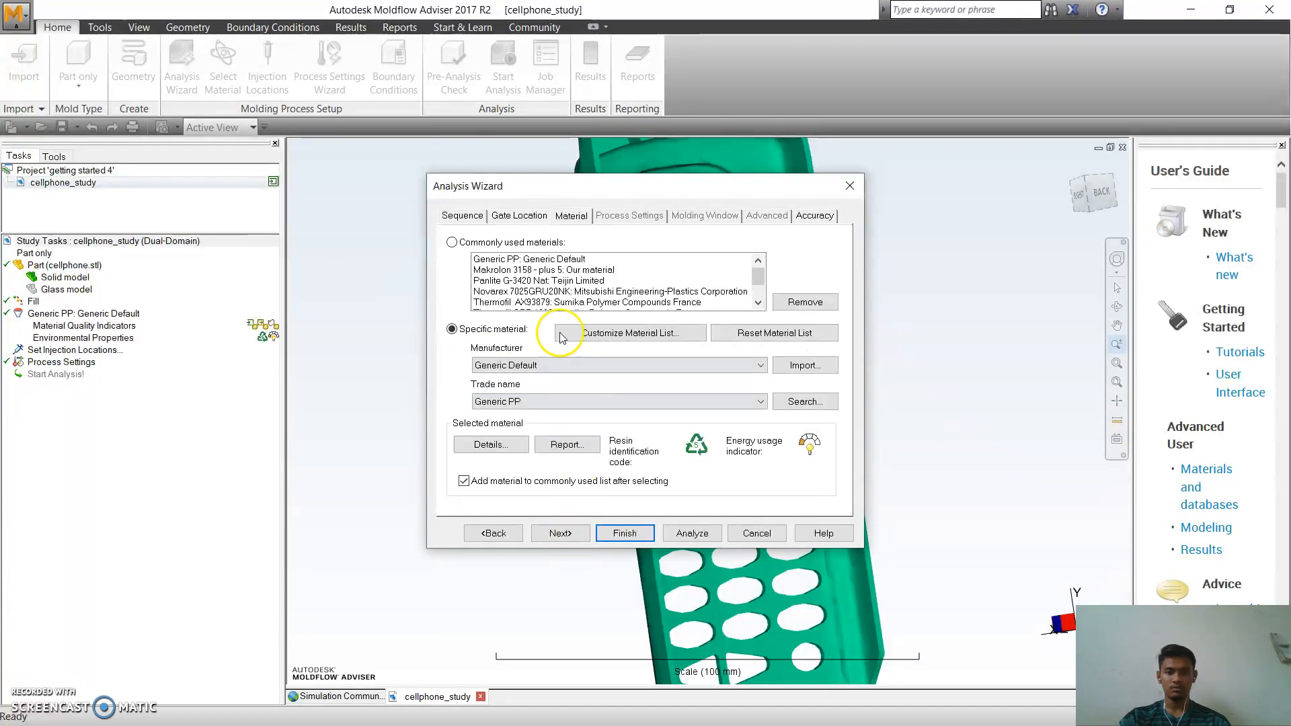
left_click(503, 261)
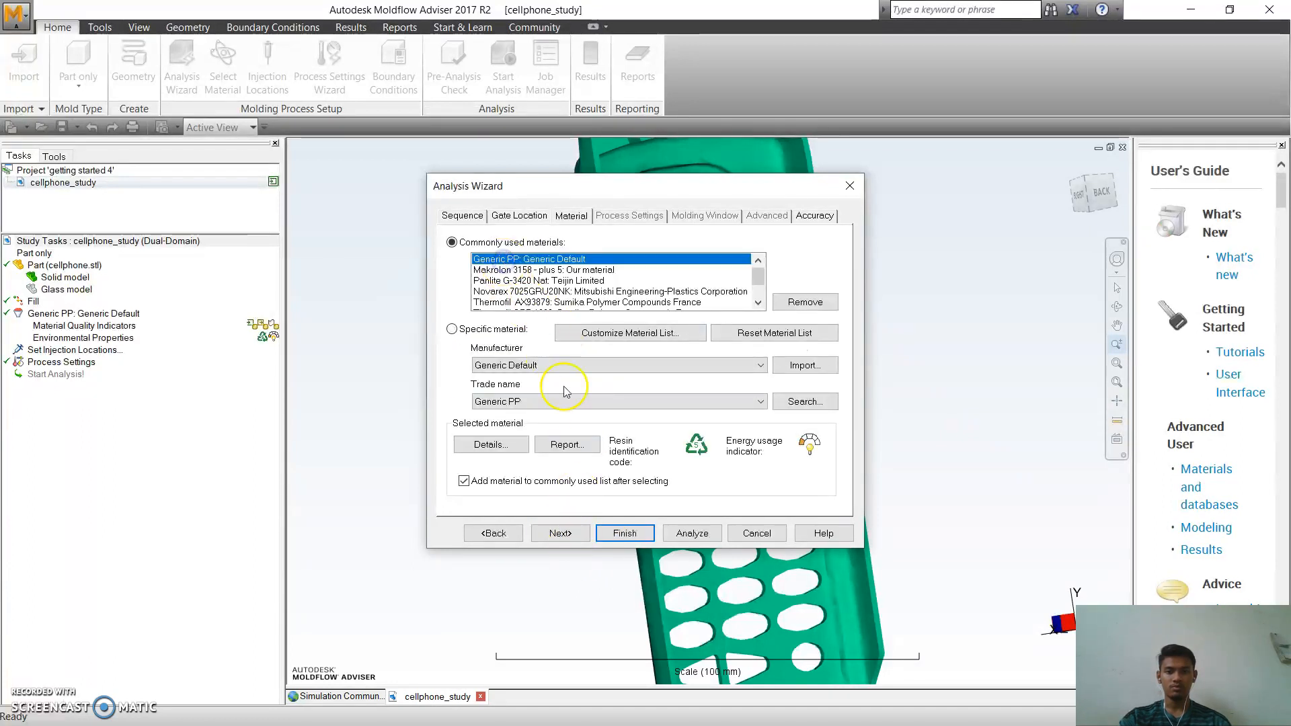
left_click(624, 524)
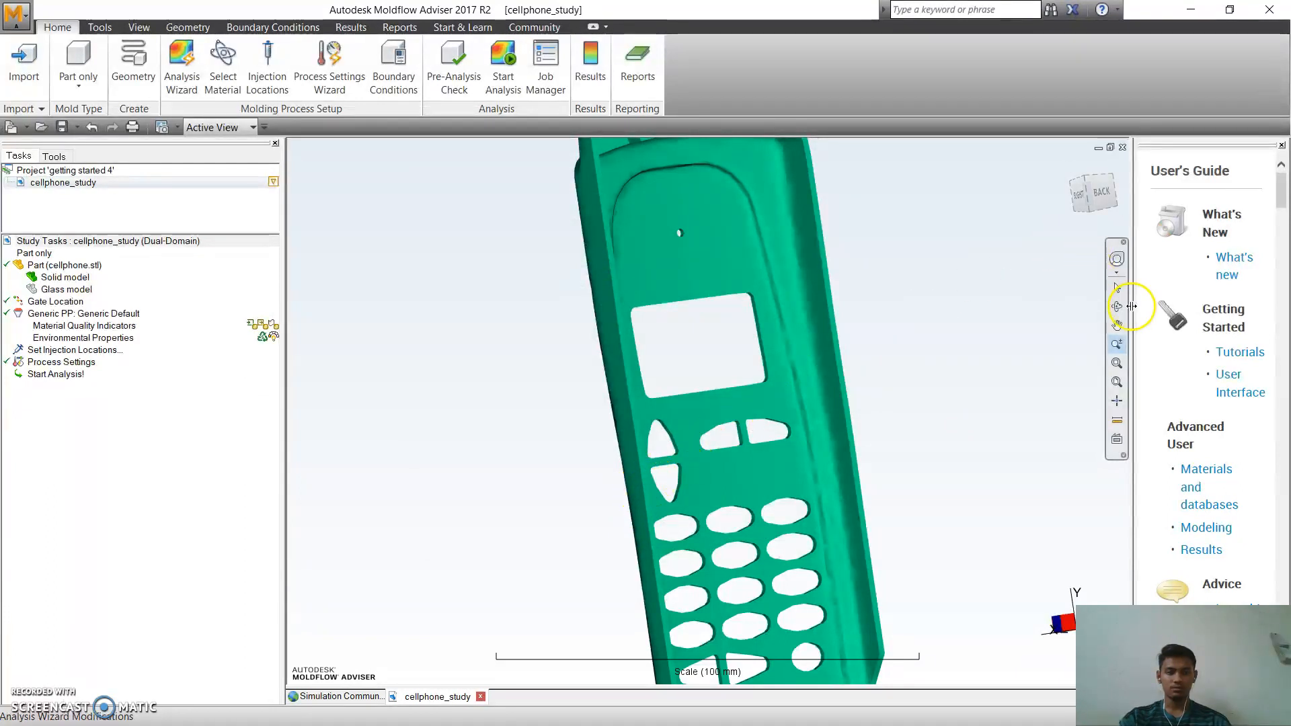
Mark the cellphone's outer front surface as a prohibited gate region with a tolerance angle of 35 degrees.
left_click(1117, 325)
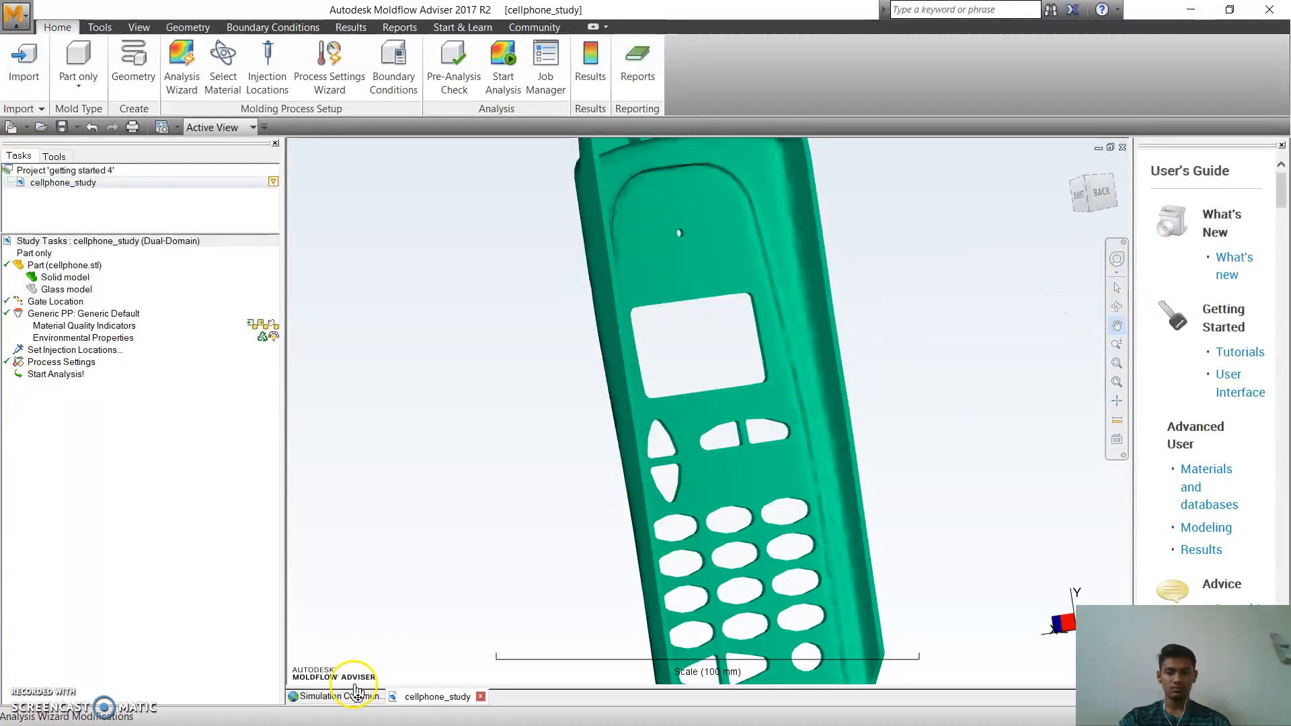
left_click(96, 632)
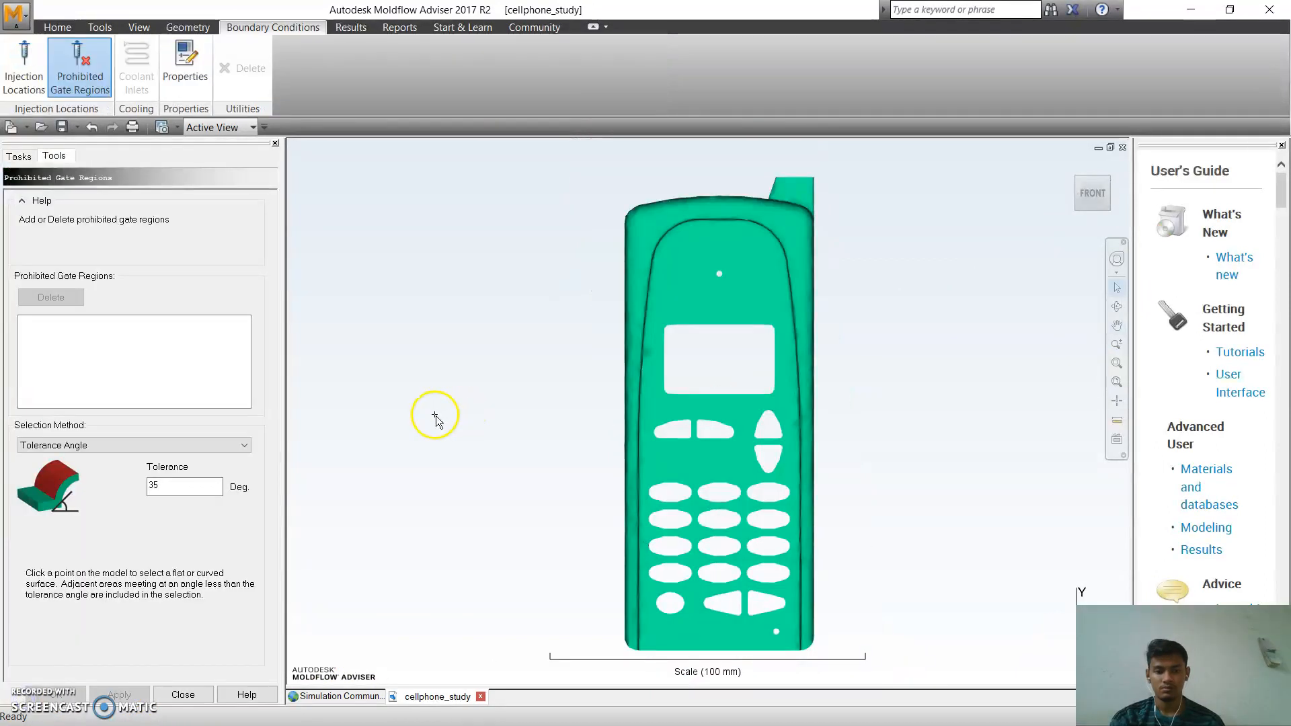
left_click(70, 83)
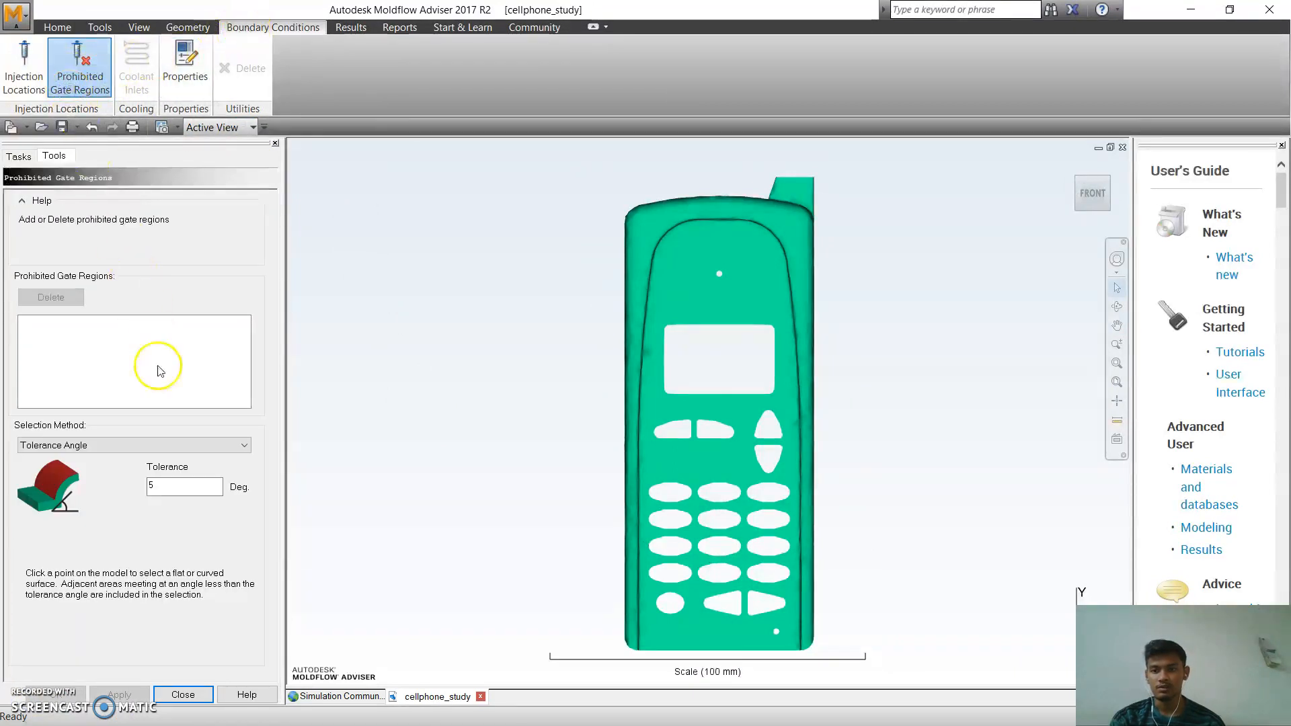
left_click(164, 485)
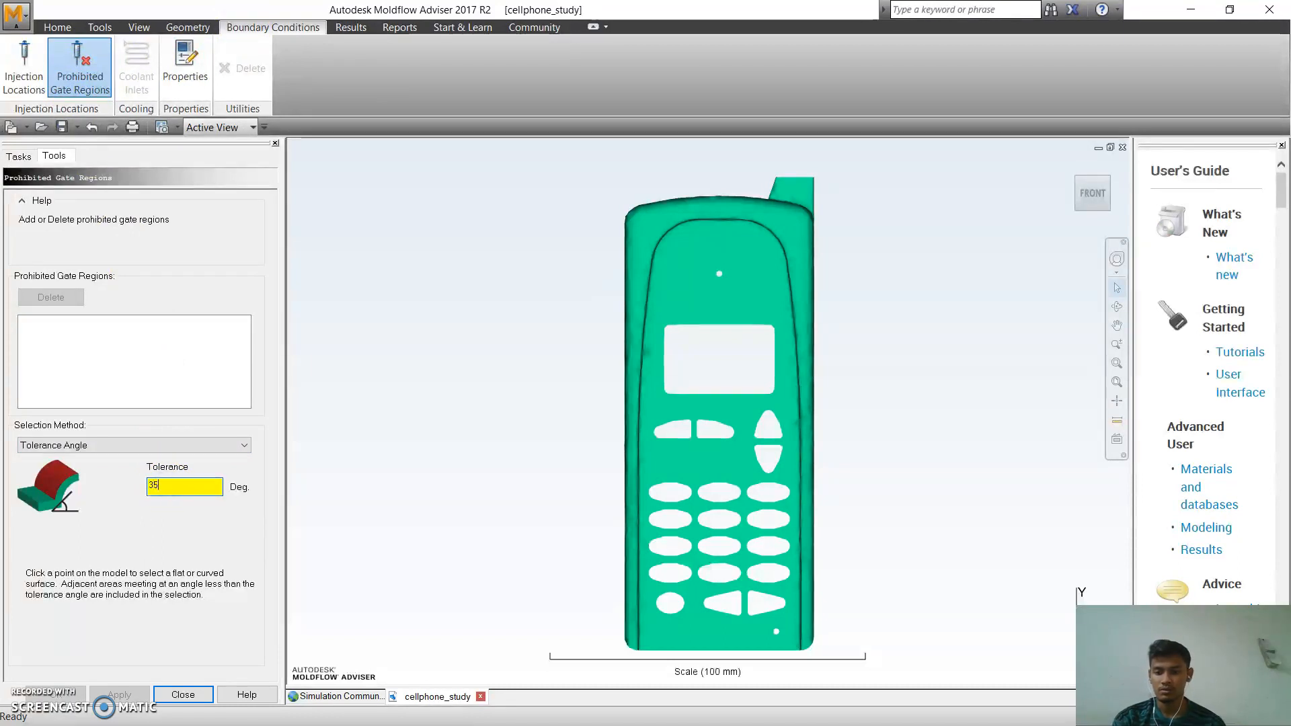
left_click(225, 568)
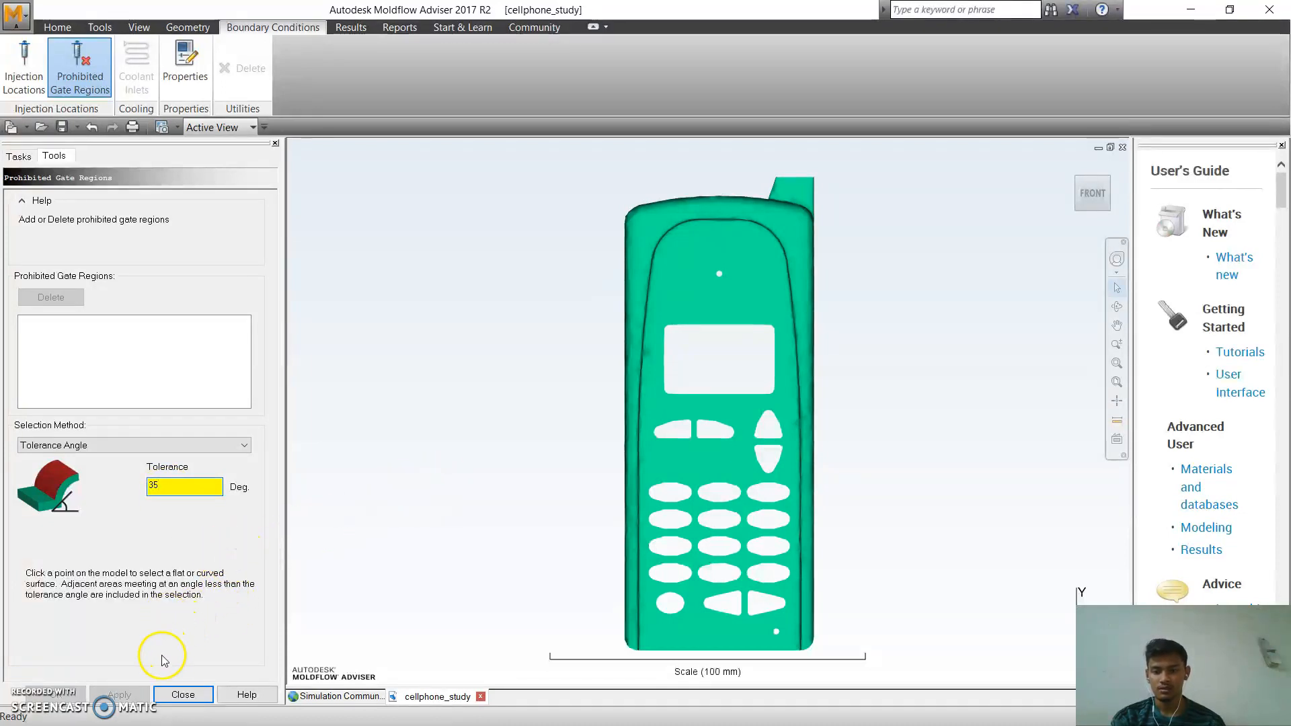
left_click(171, 371)
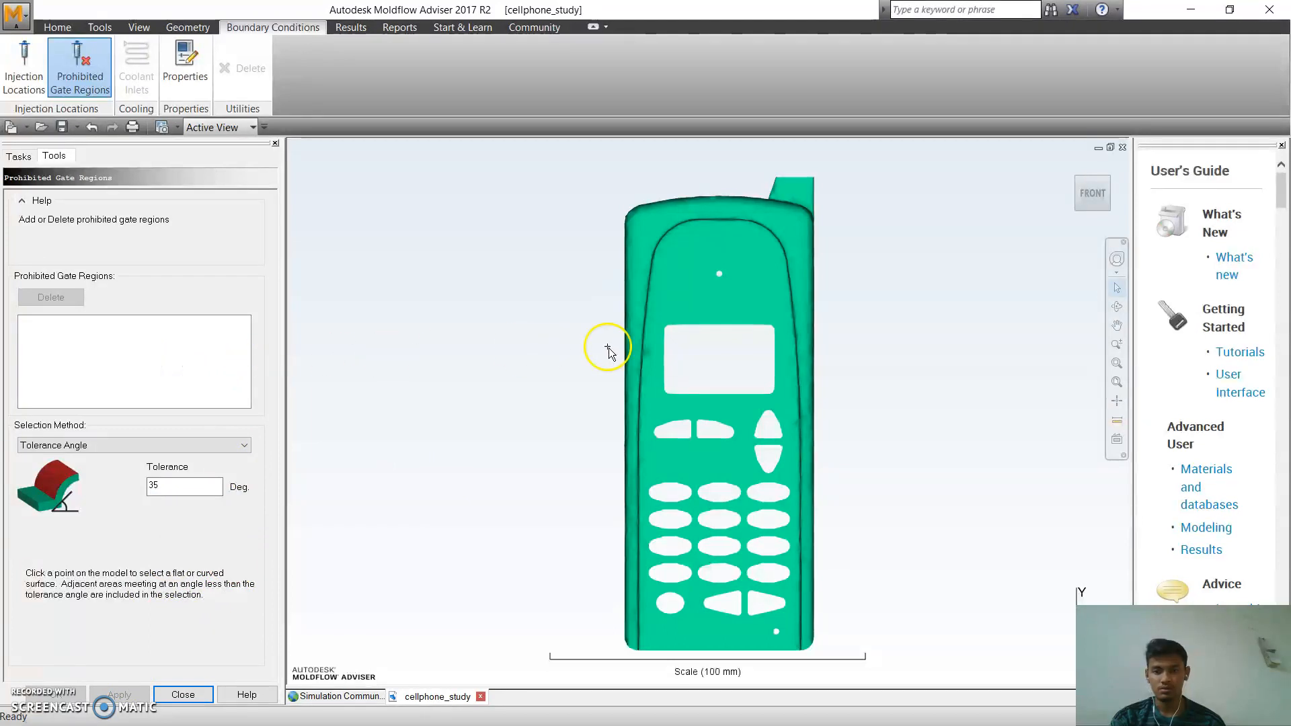
left_click(709, 308)
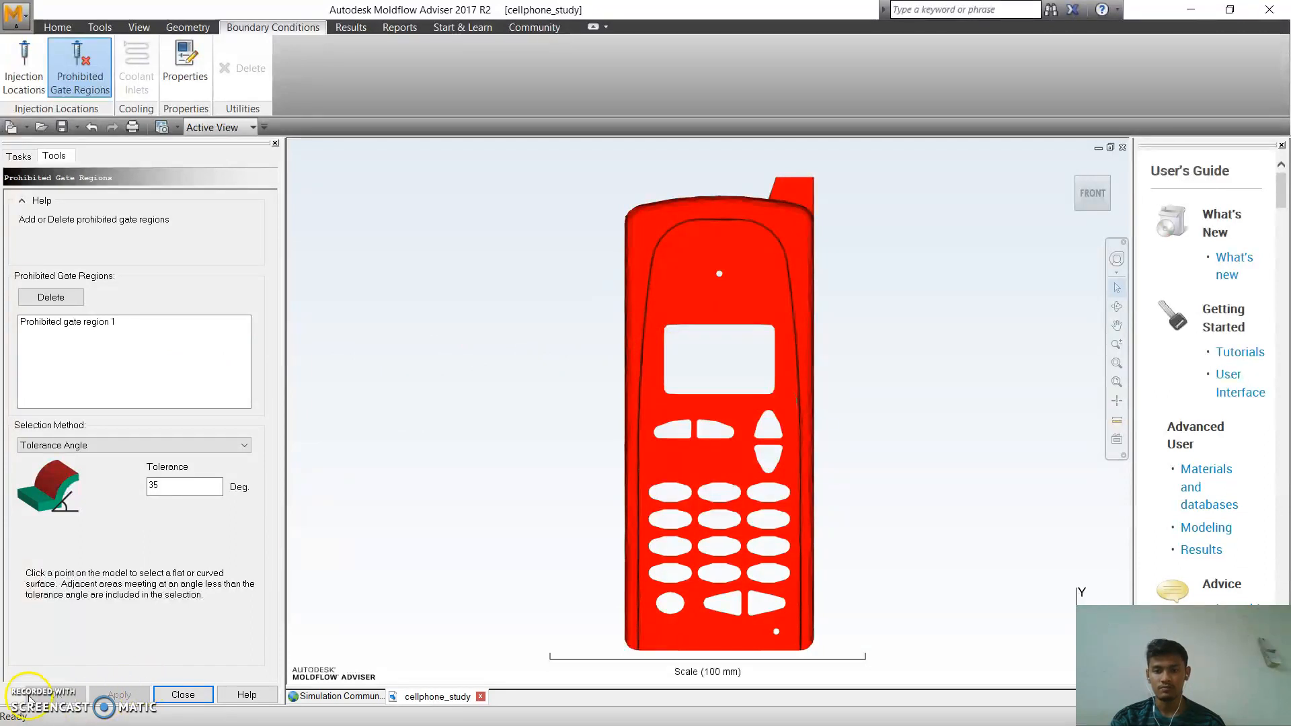
left_click(182, 694)
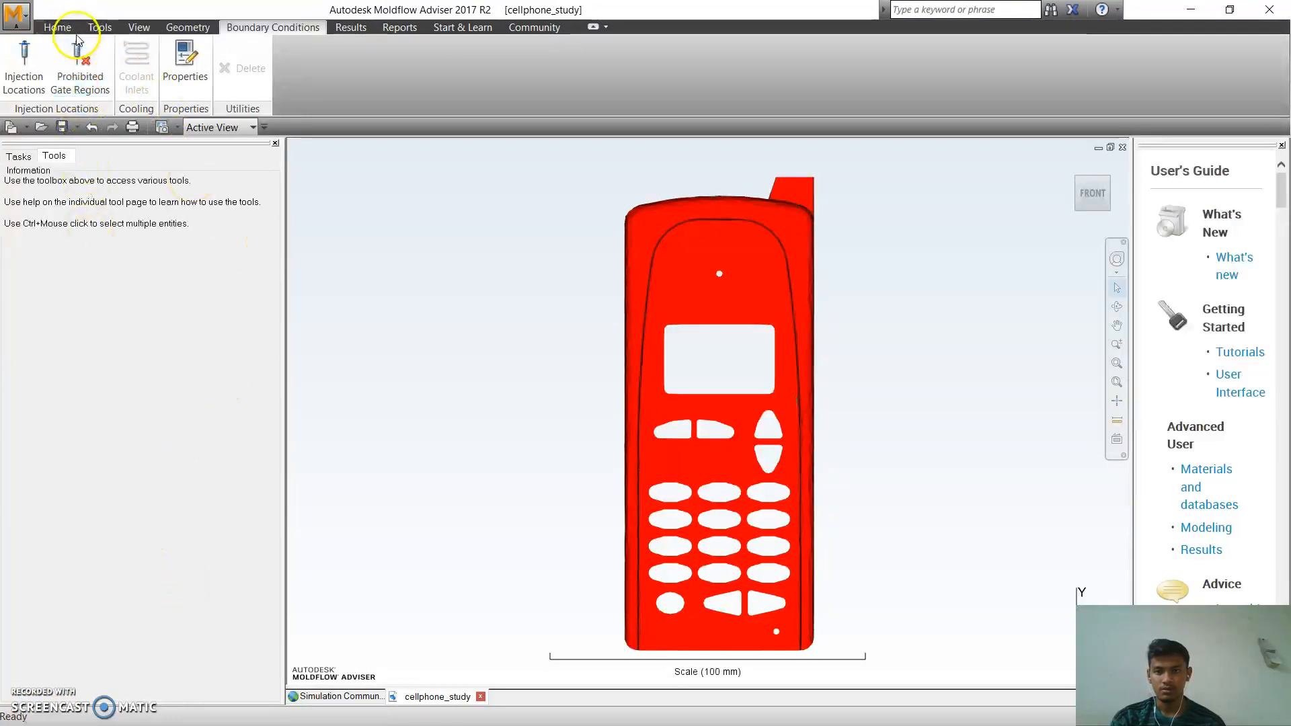
left_click(57, 27)
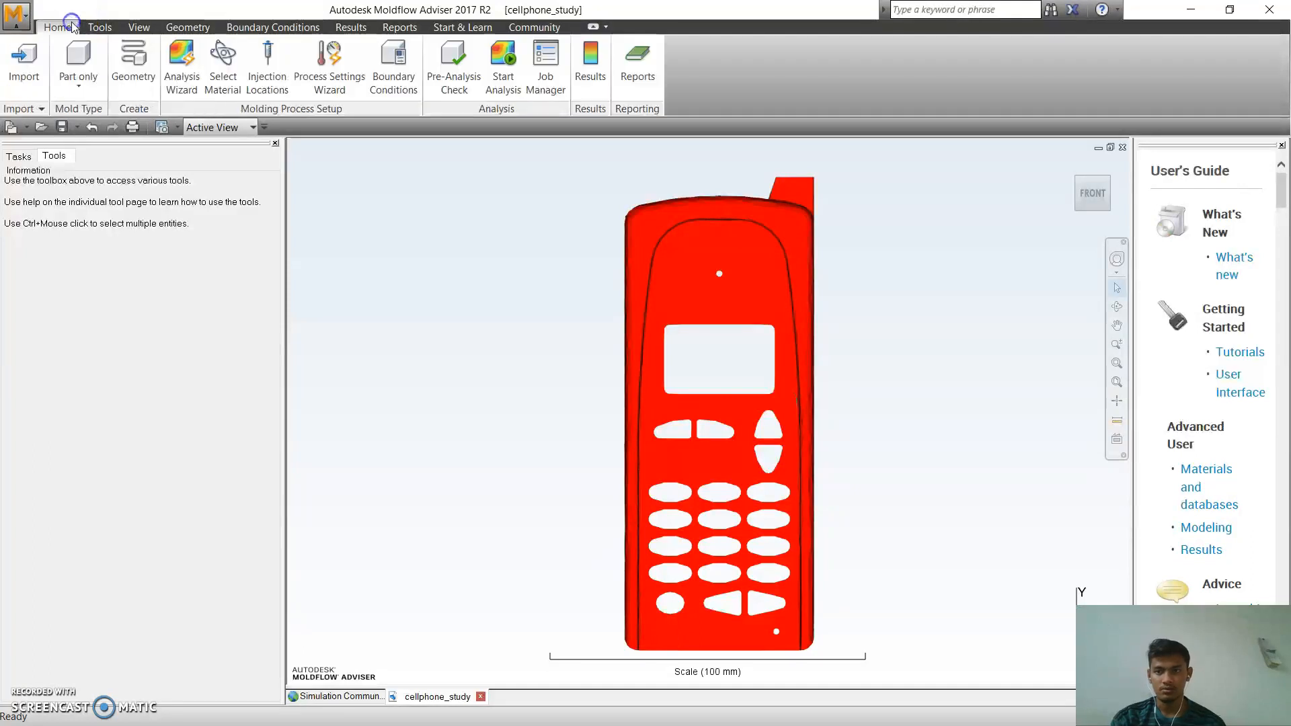
Run the gate location analysis on the cellphone study and acknowledge its completion.
left_click(20, 156)
left_click(54, 375)
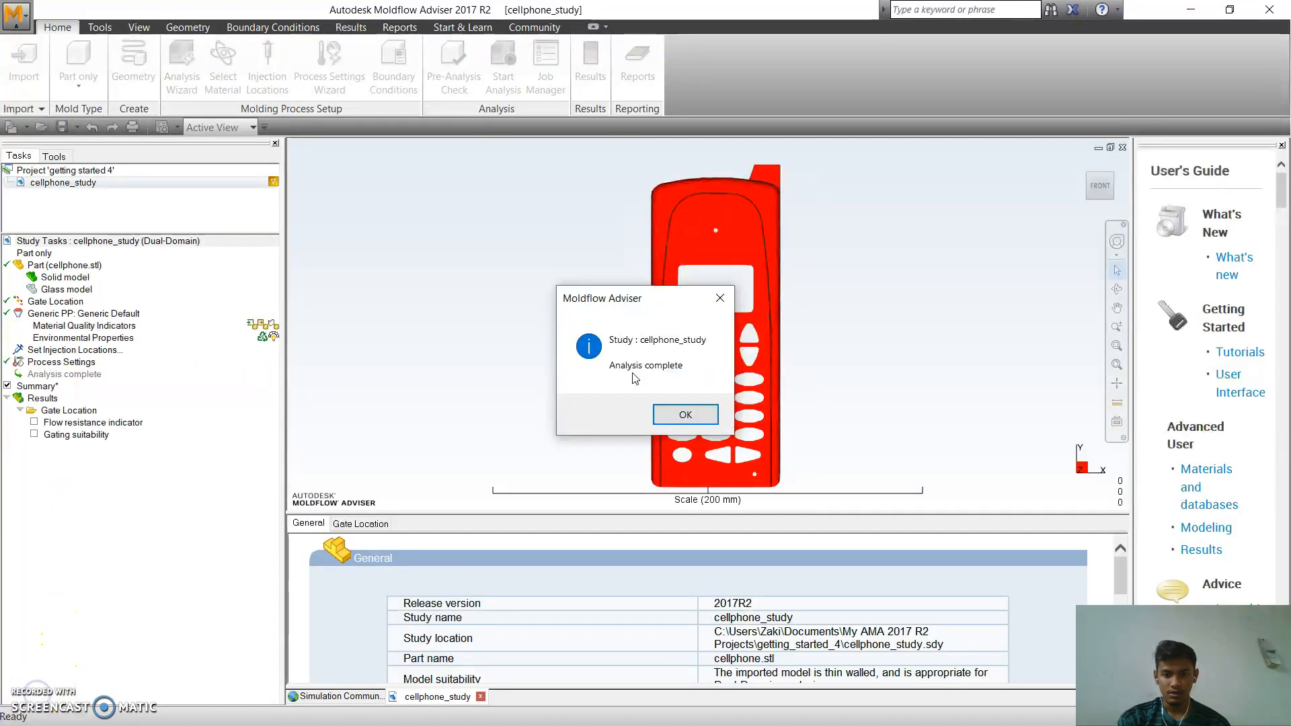
left_click(687, 416)
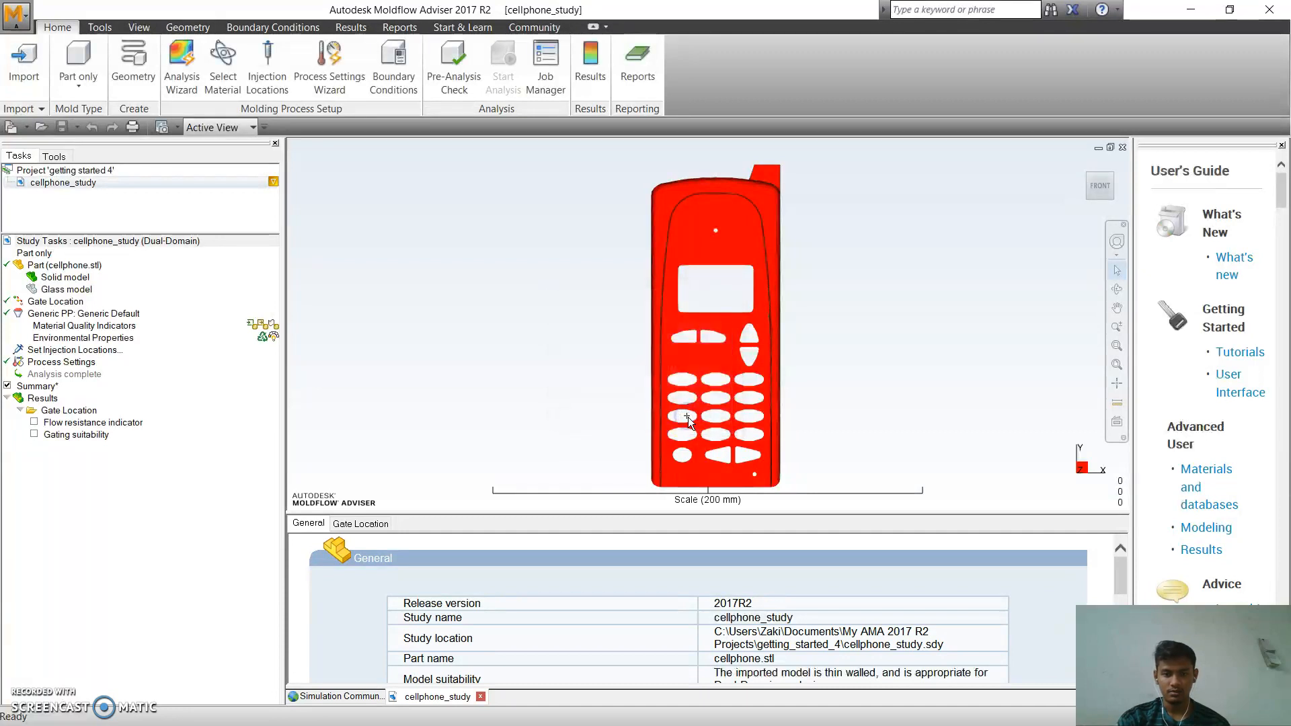
Examine the Flow resistance indicator and Gating suitability results on the cellphone's front and inner back surfaces.
left_click(47, 423)
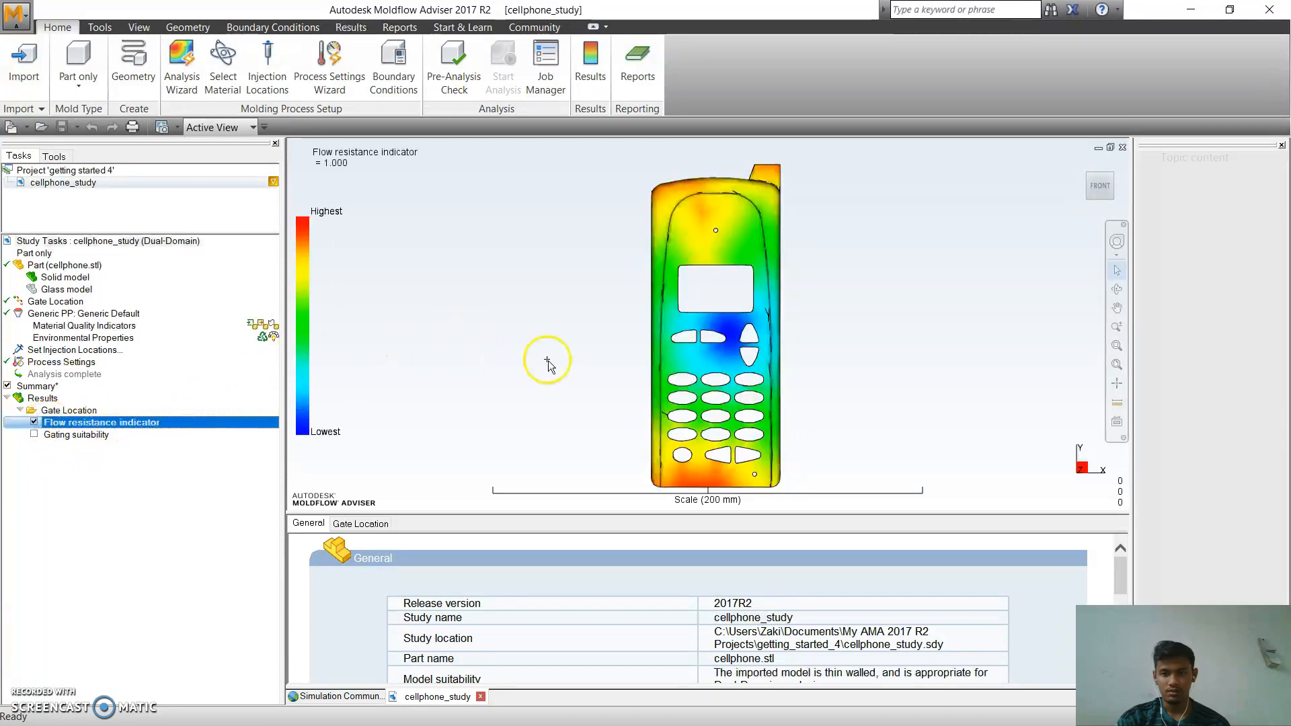
middle_click_drag(757, 364, 628, 383)
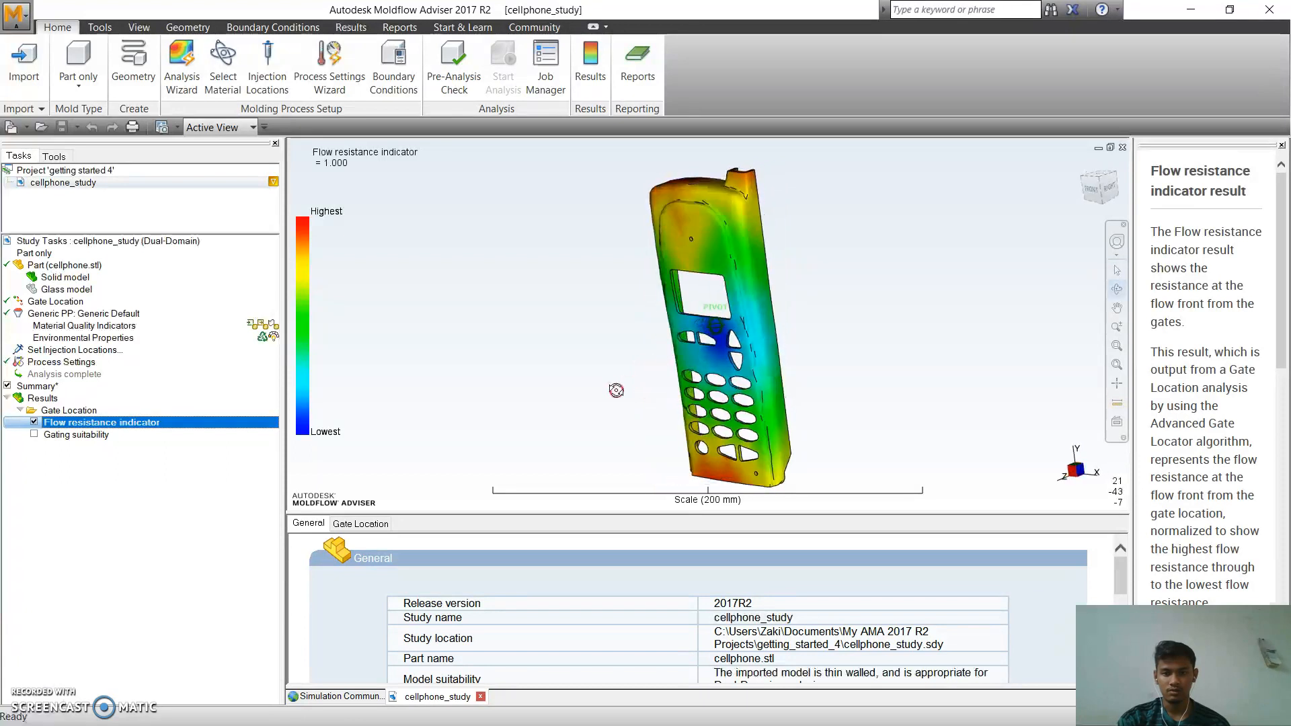
left_click(87, 436)
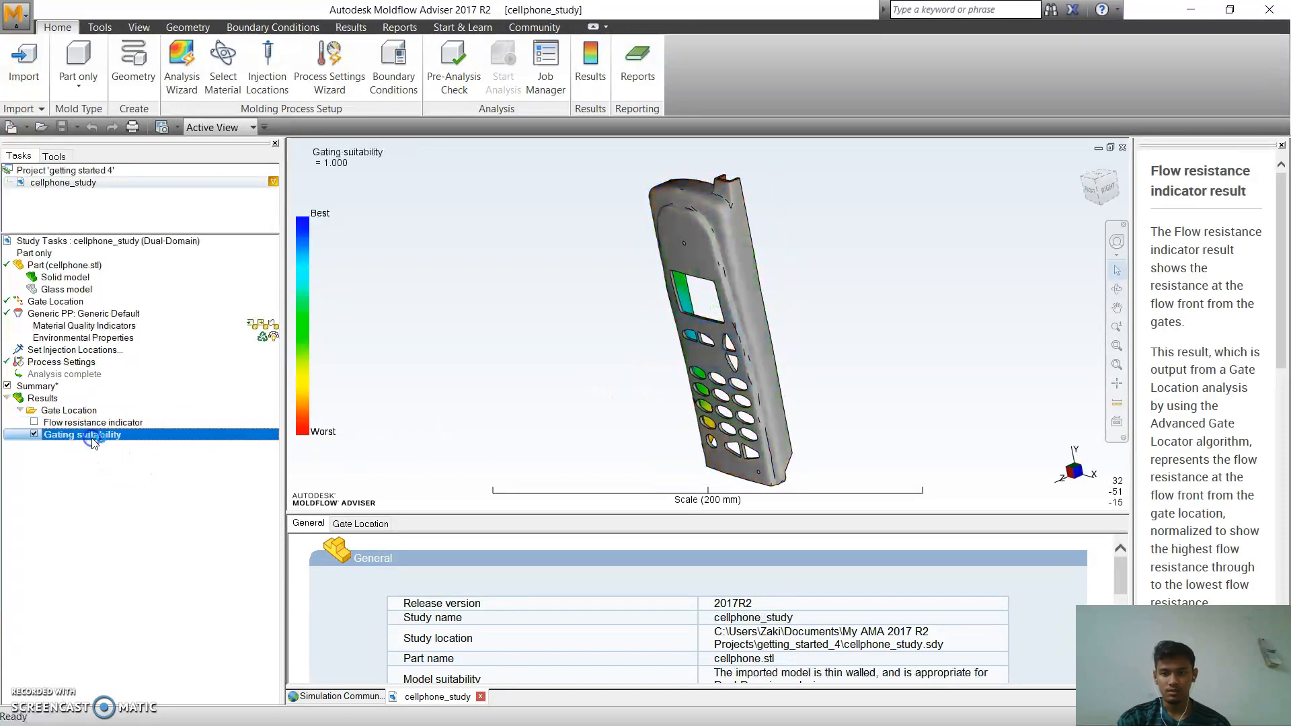
middle_click_drag(710, 394, 398, 400)
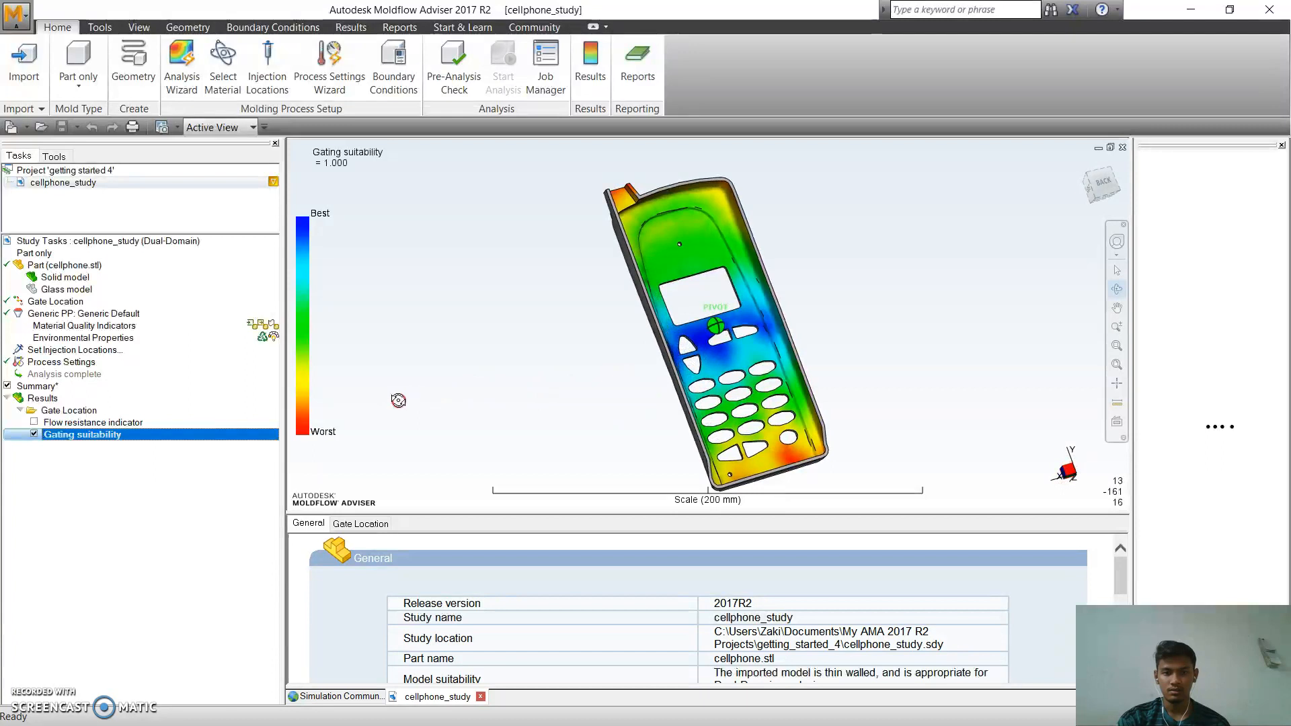
left_click(716, 341)
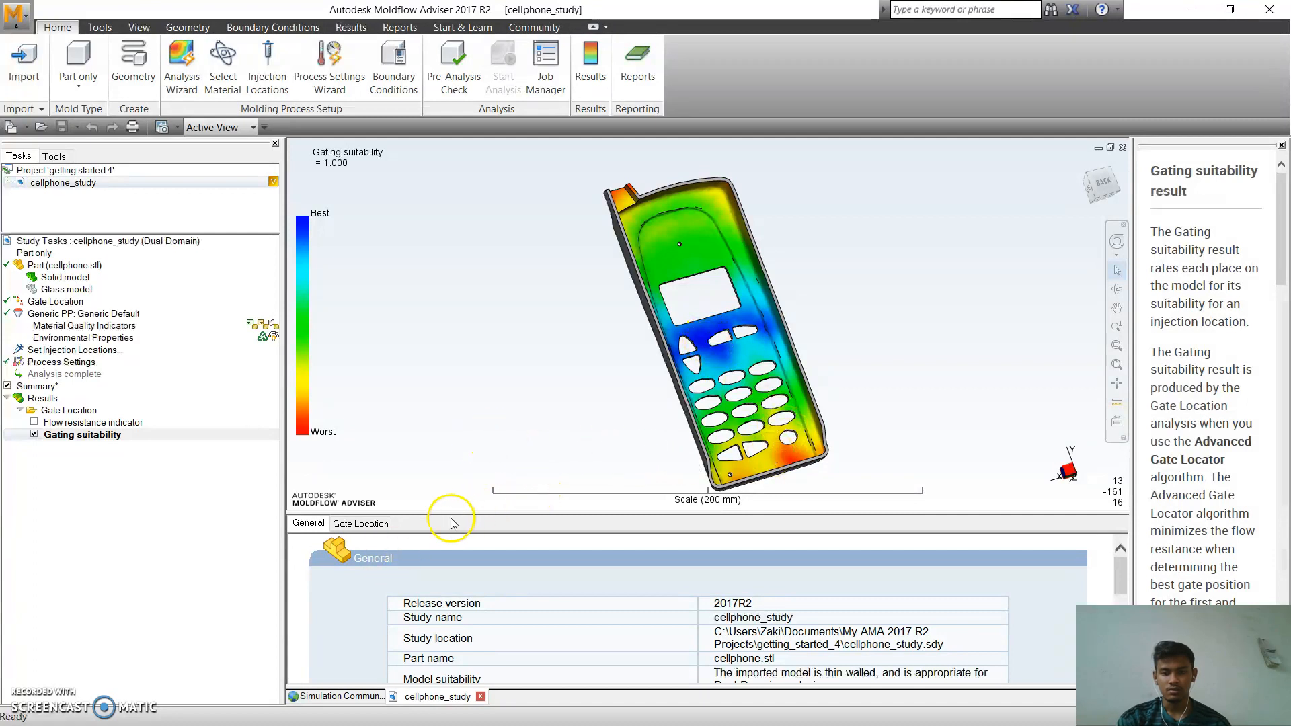
Apply all new gate locations from the Gate Location summary to a copy of the study, keeping the original results.
left_click(369, 531)
scroll(576, 552, "down", 3)
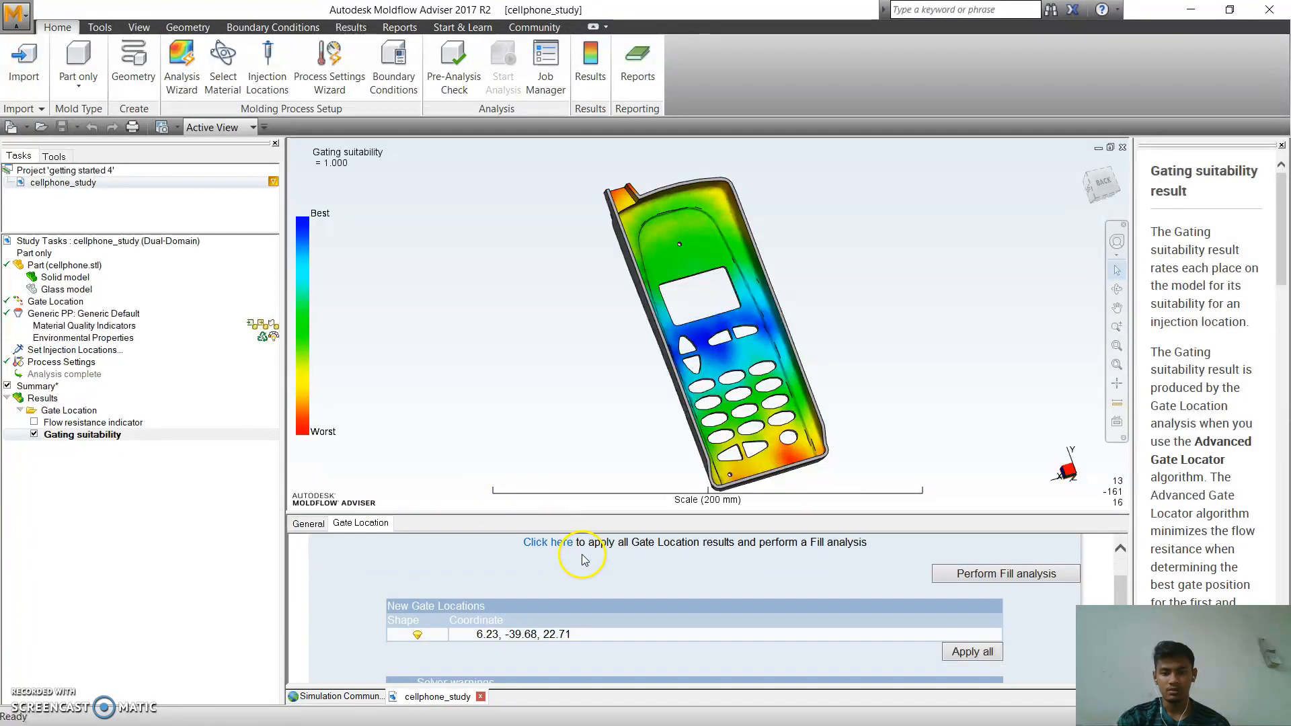
left_click(975, 596)
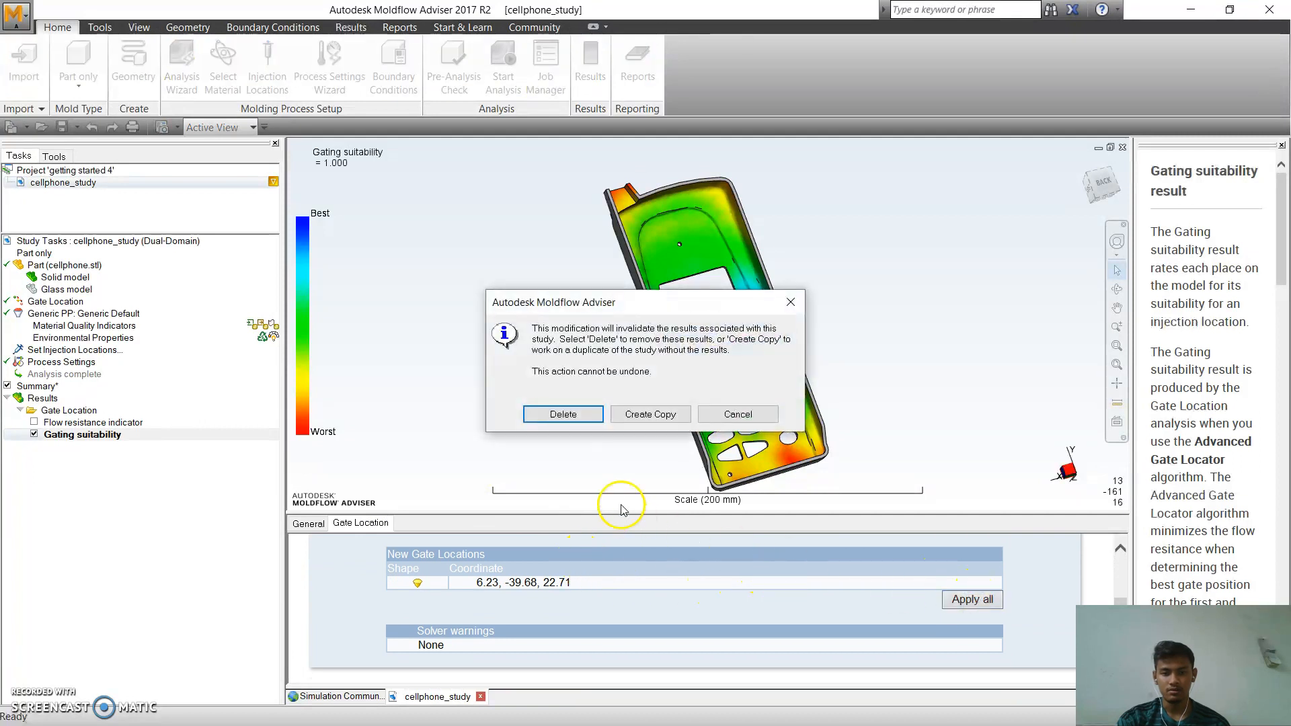
left_click(647, 414)
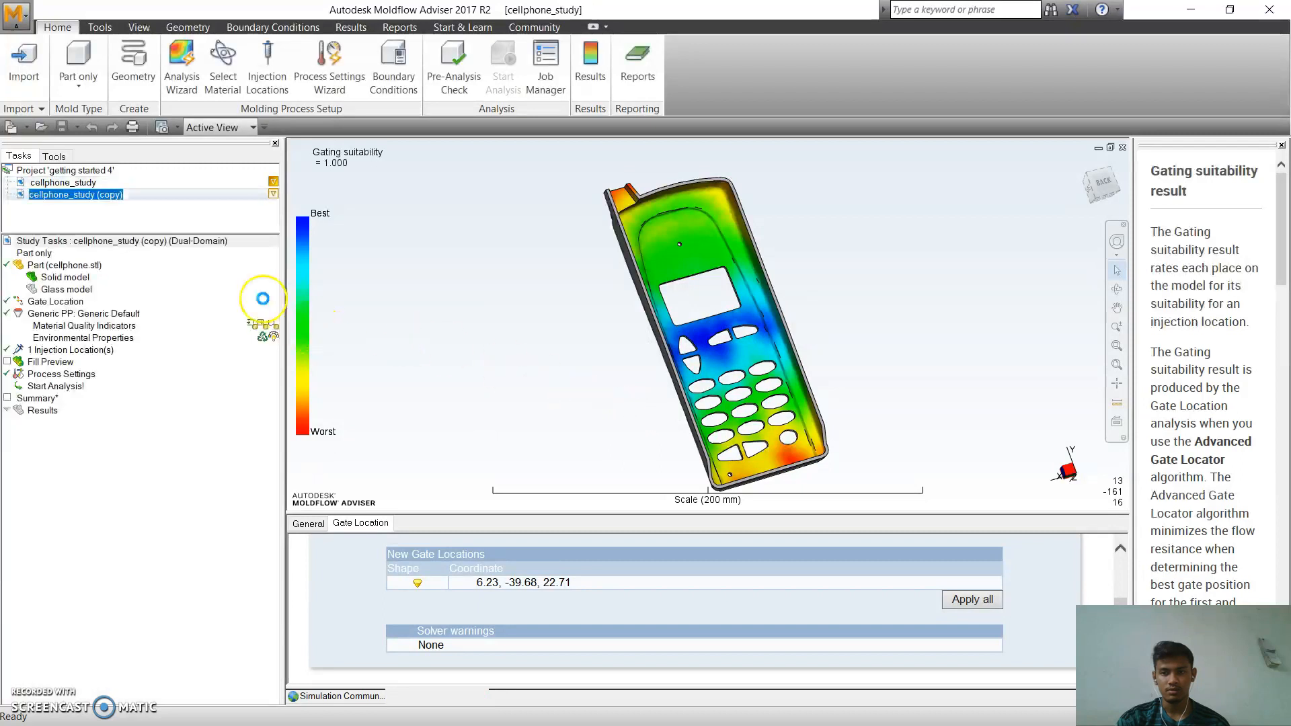
Rename the copied study as cellphone_study 1.
left_click(127, 195)
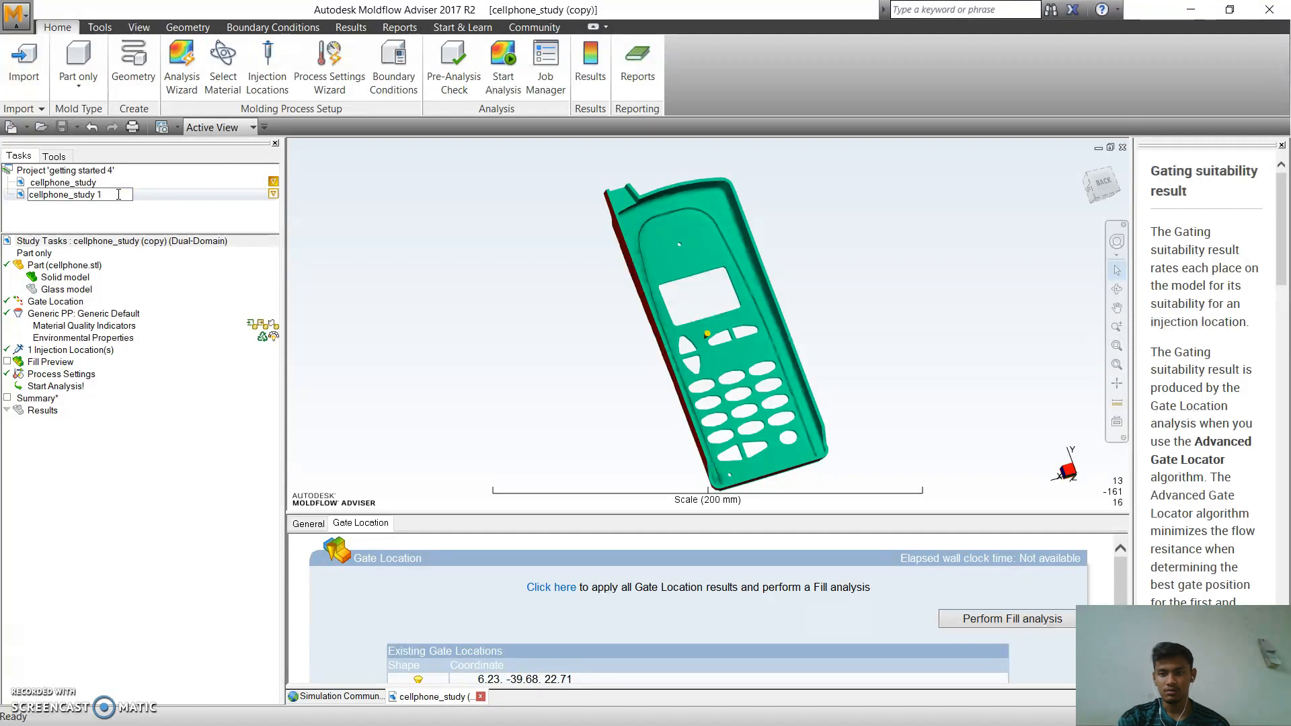
left_click(130, 210)
left_click(132, 210)
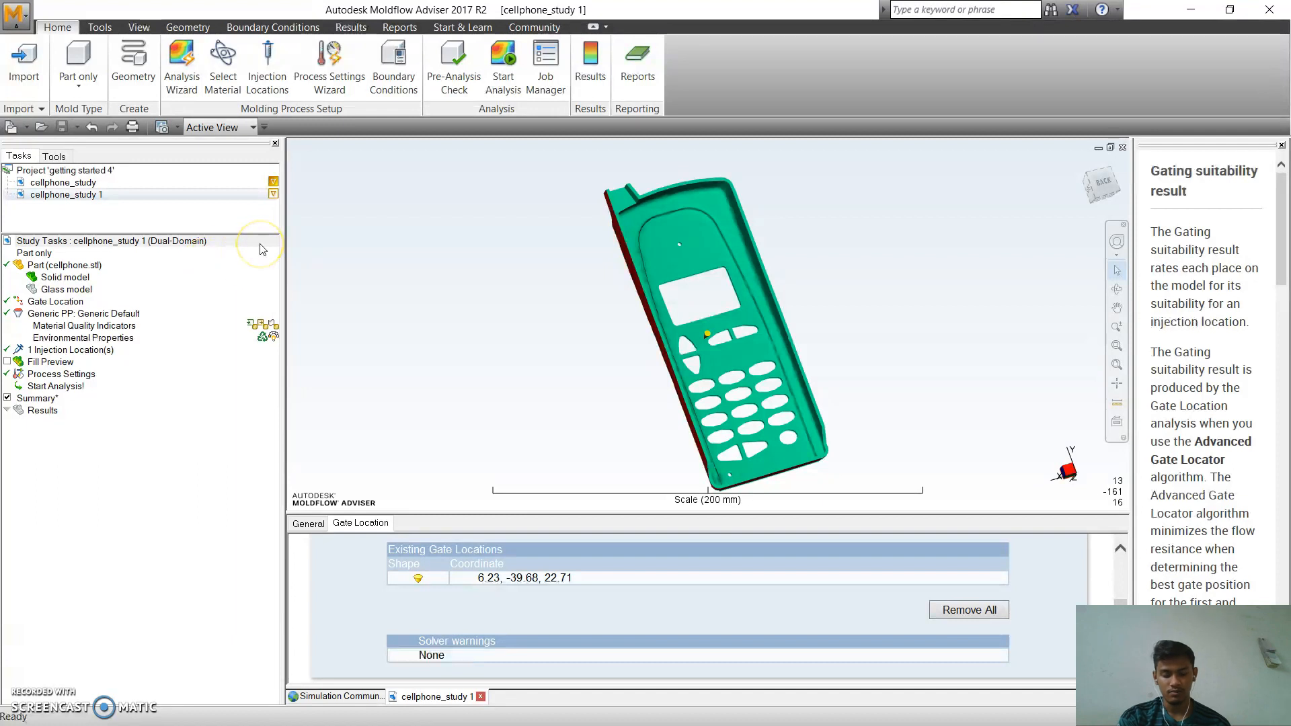
Replace Gate Location with Fill+Pack in the copied study's analysis sequence and run the analysis through to completion.
left_click(181, 101)
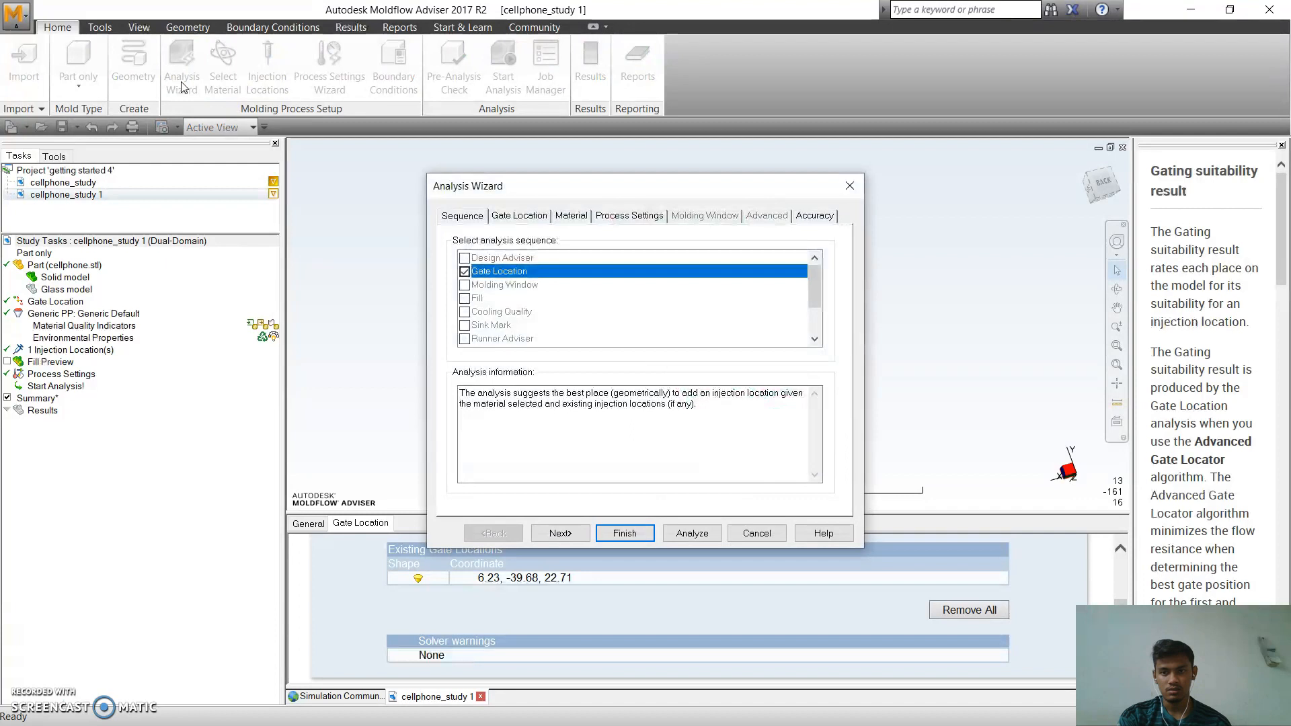
left_click(465, 271)
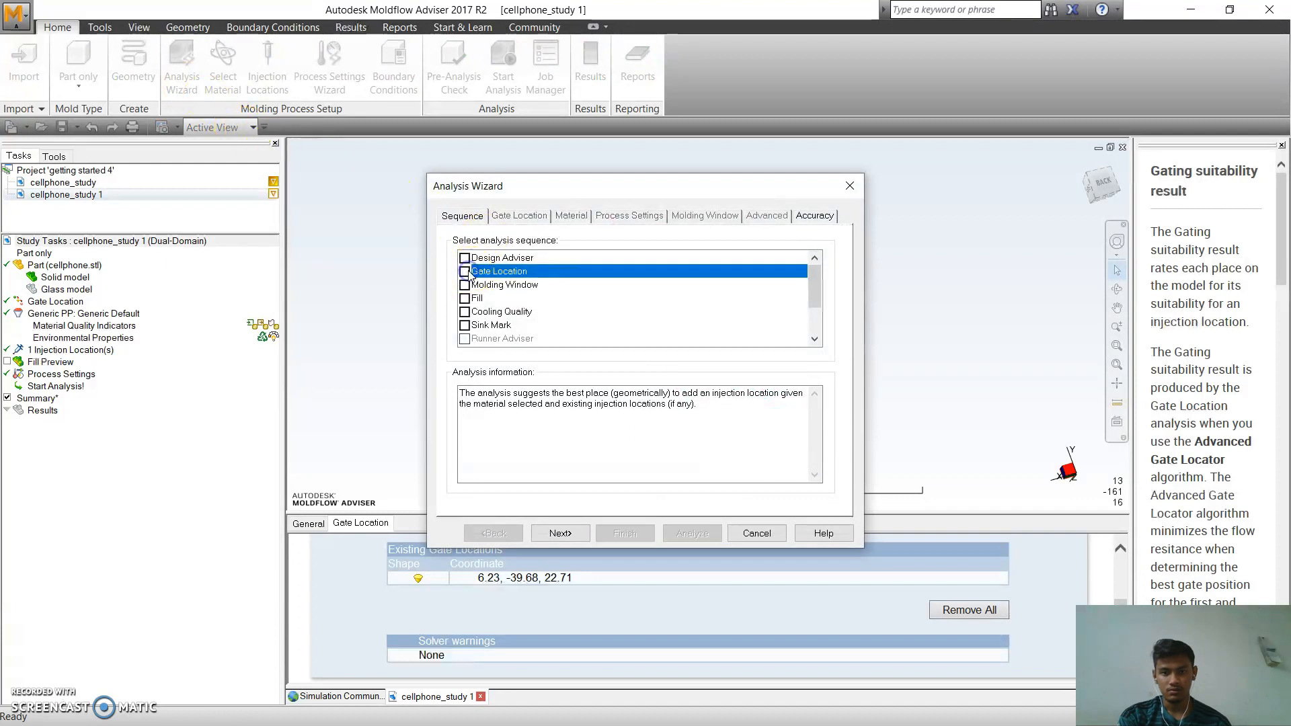
scroll(541, 299, "down", 2)
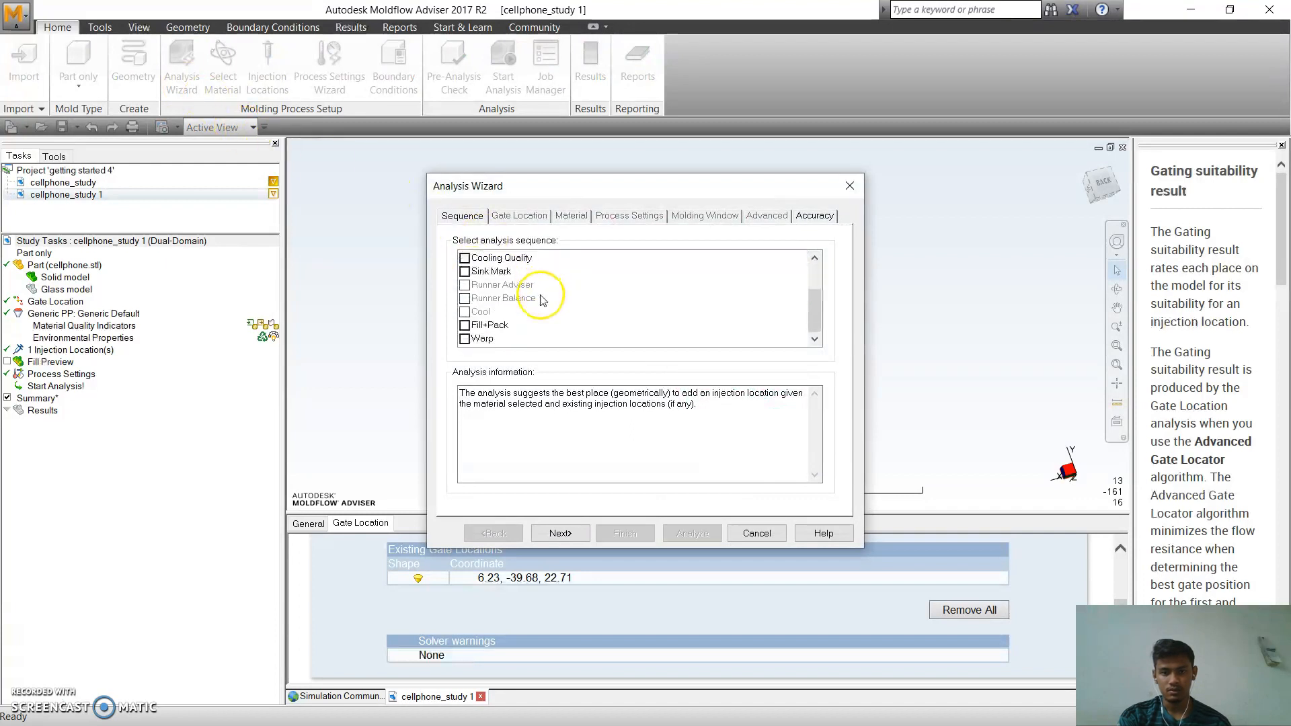
left_click(465, 325)
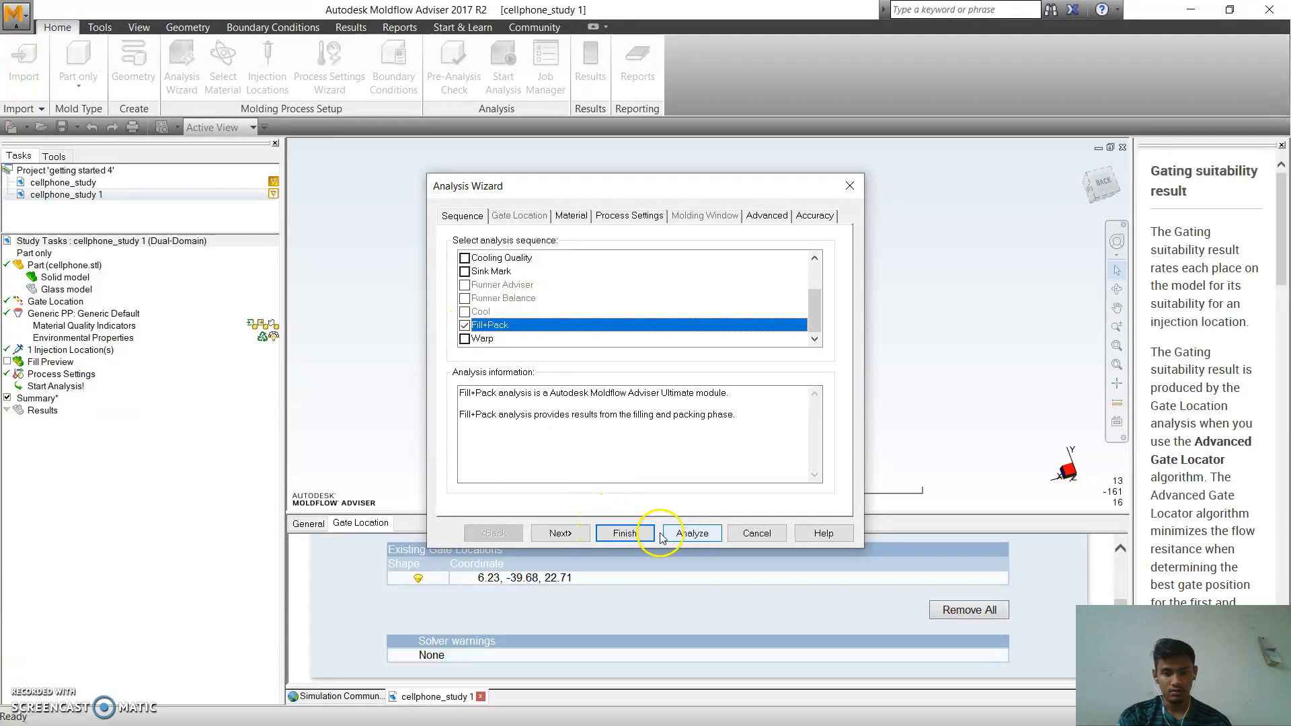
left_click(693, 536)
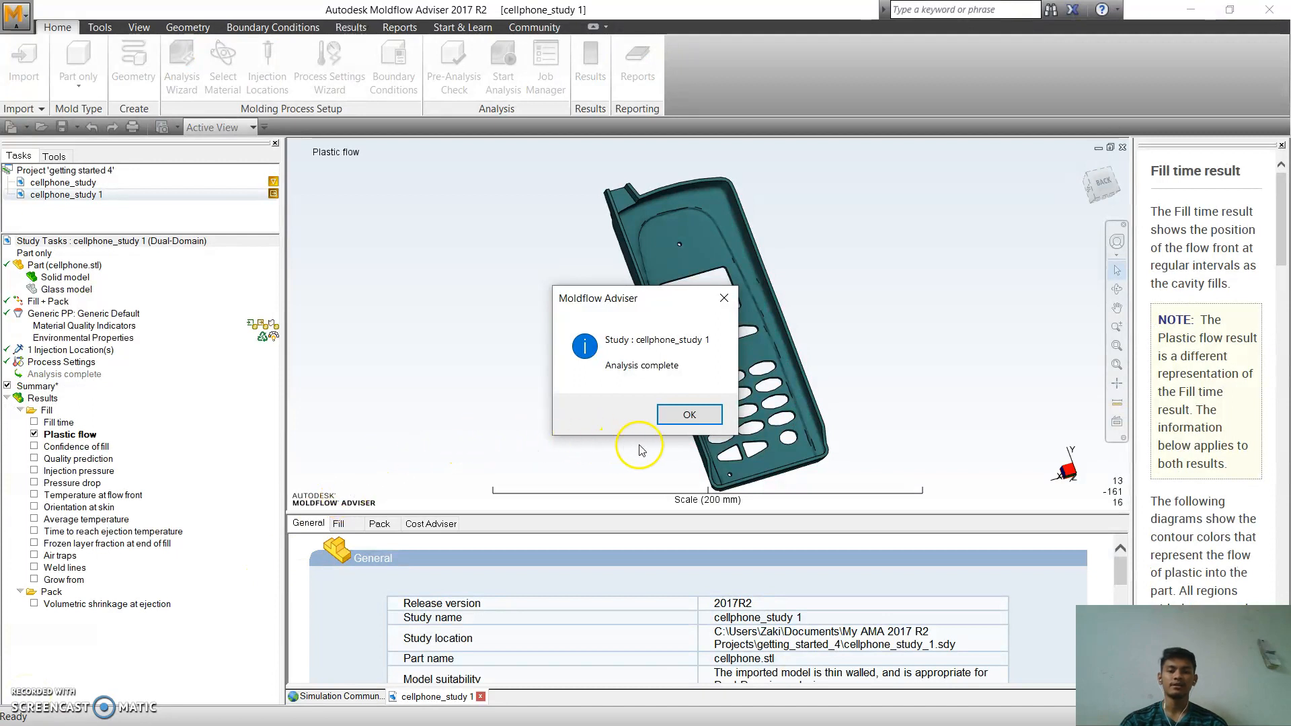
left_click(683, 418)
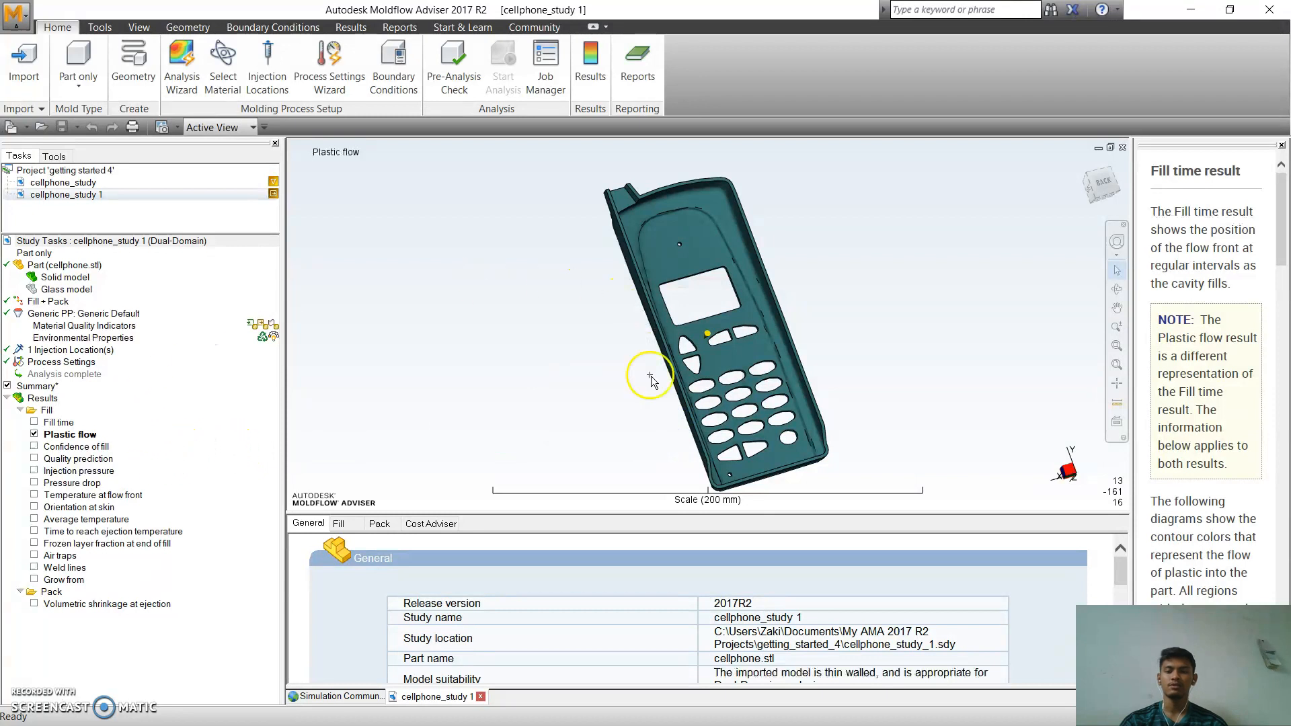
Review the Fill time, Plastic flow, Confidence of fill and Quality prediction results on the cellphone part.
left_click(34, 422)
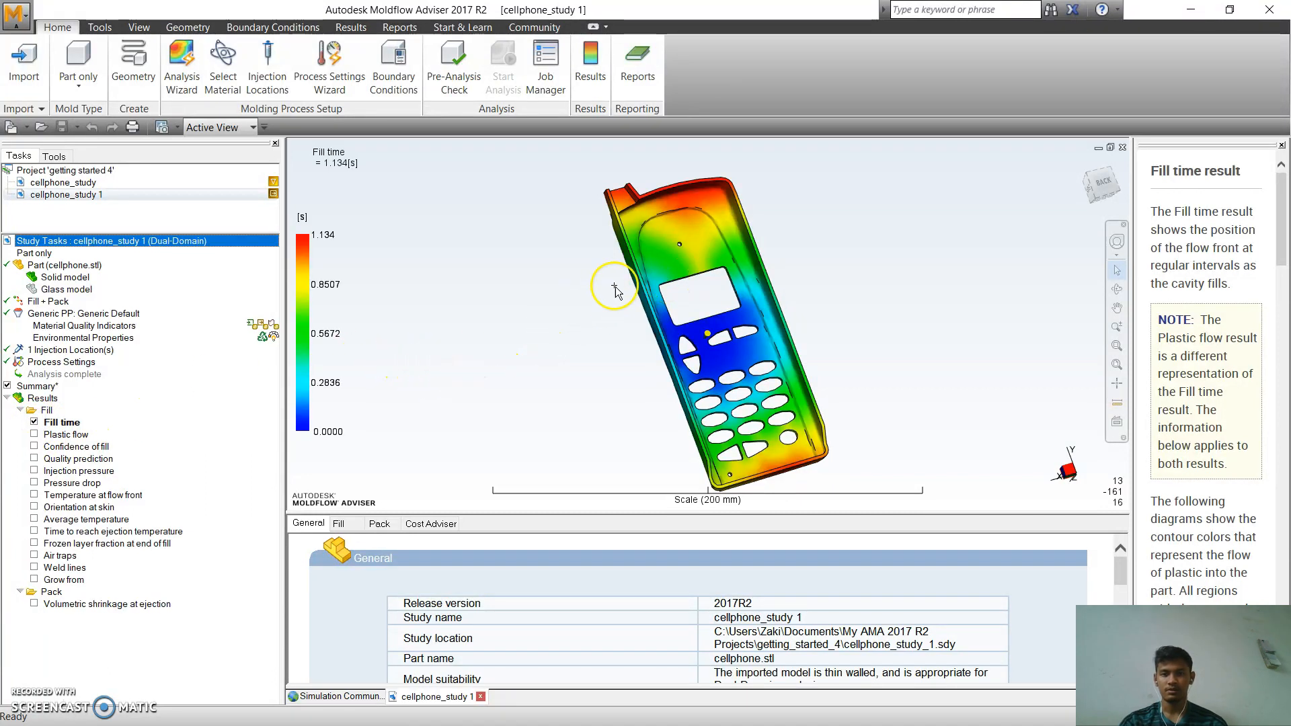
middle_click_drag(693, 327, 756, 325)
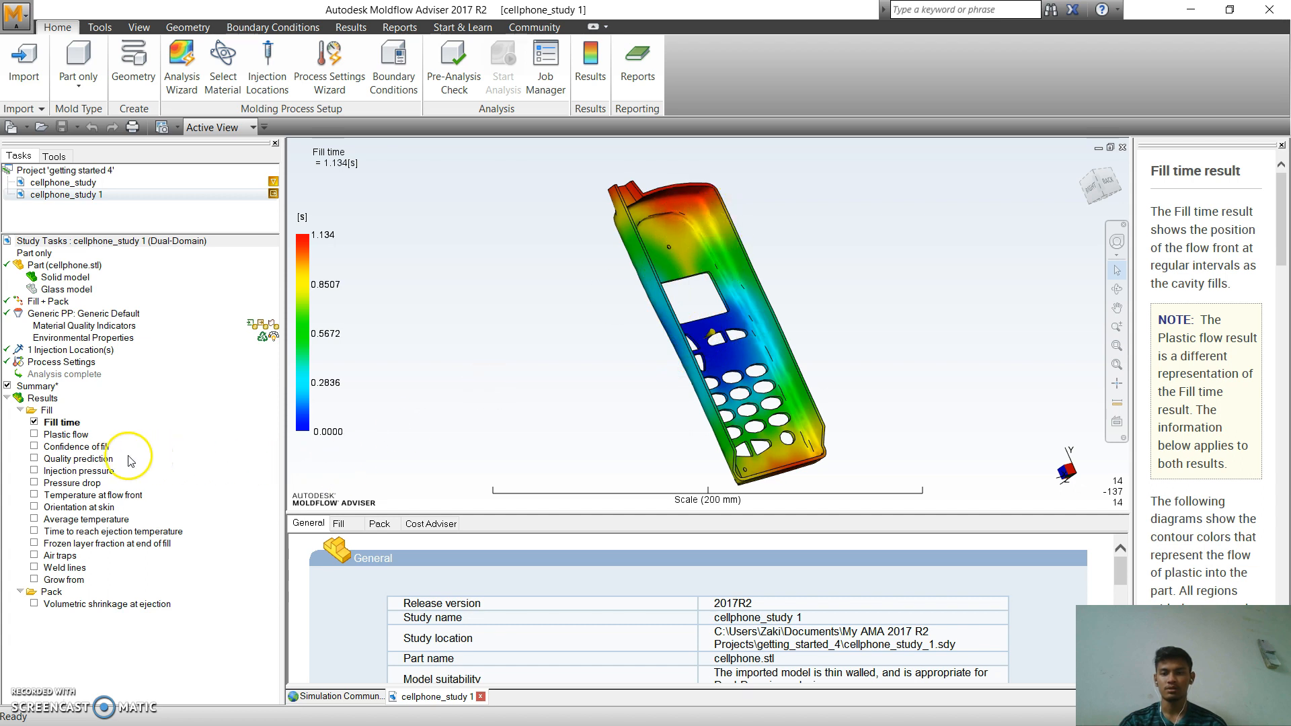
left_click(70, 436)
left_click(73, 447)
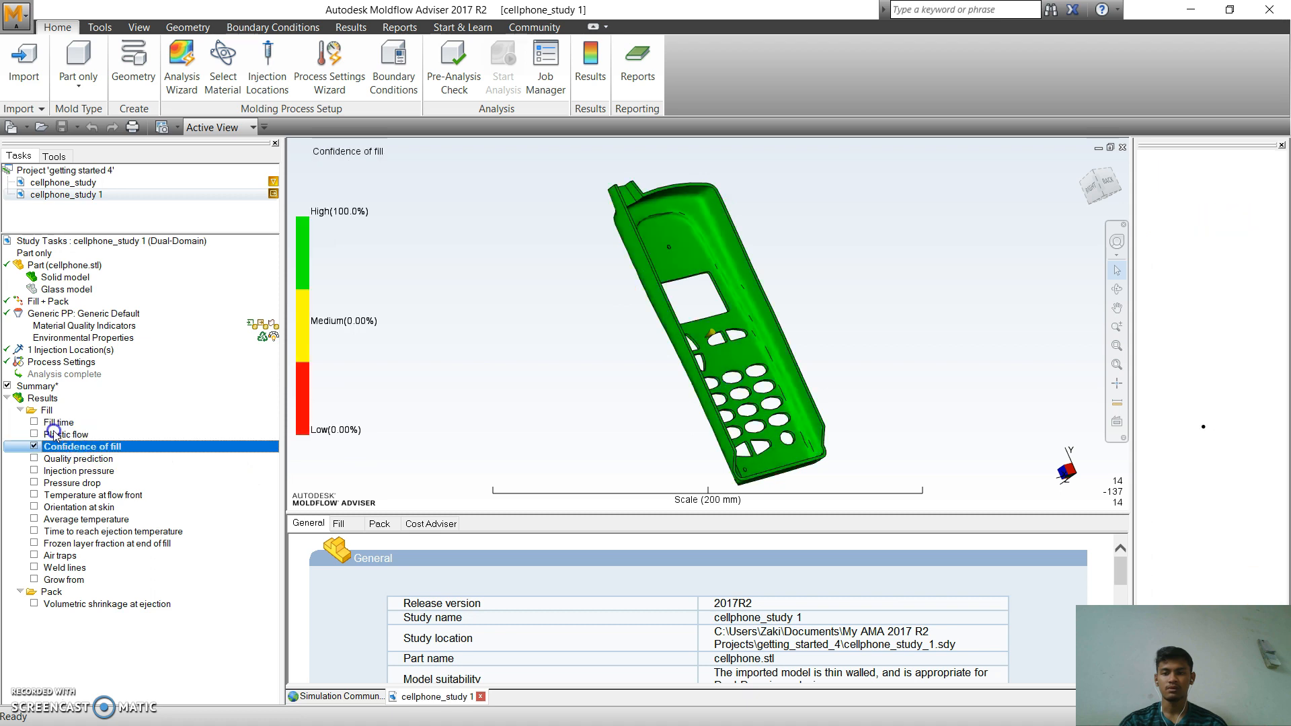
left_click(55, 435)
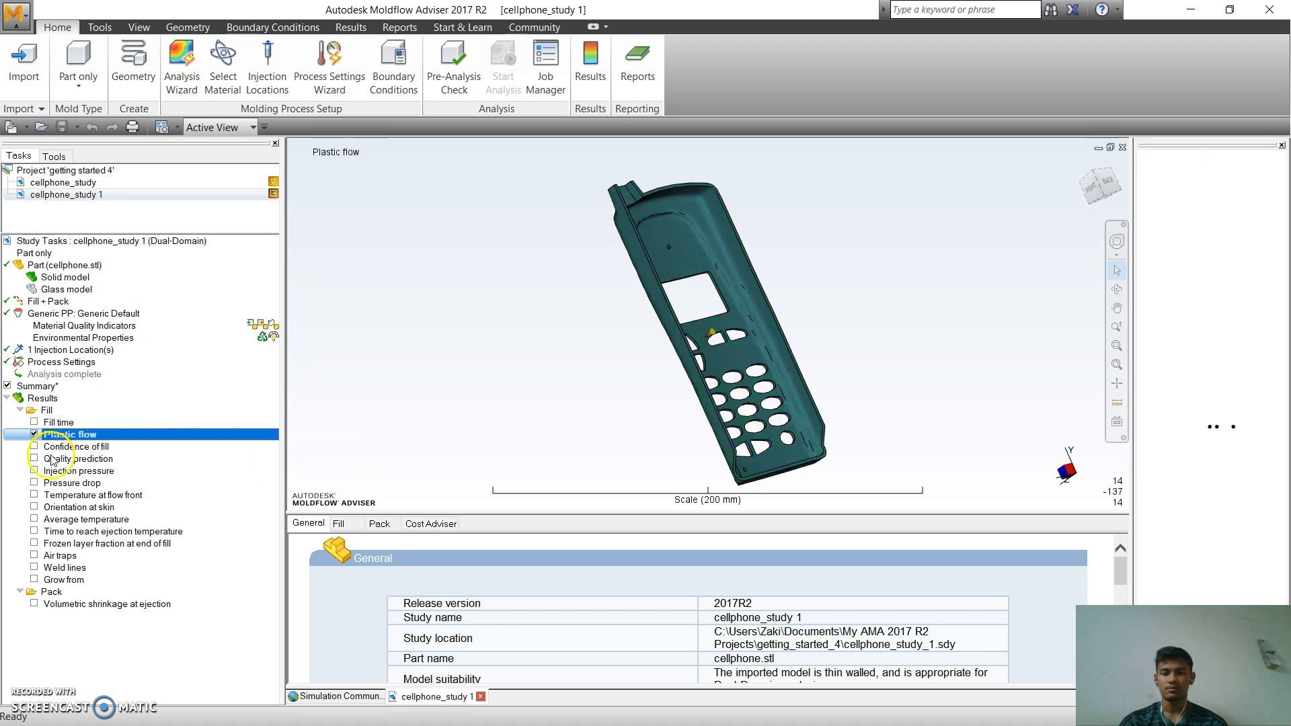
left_click(55, 459)
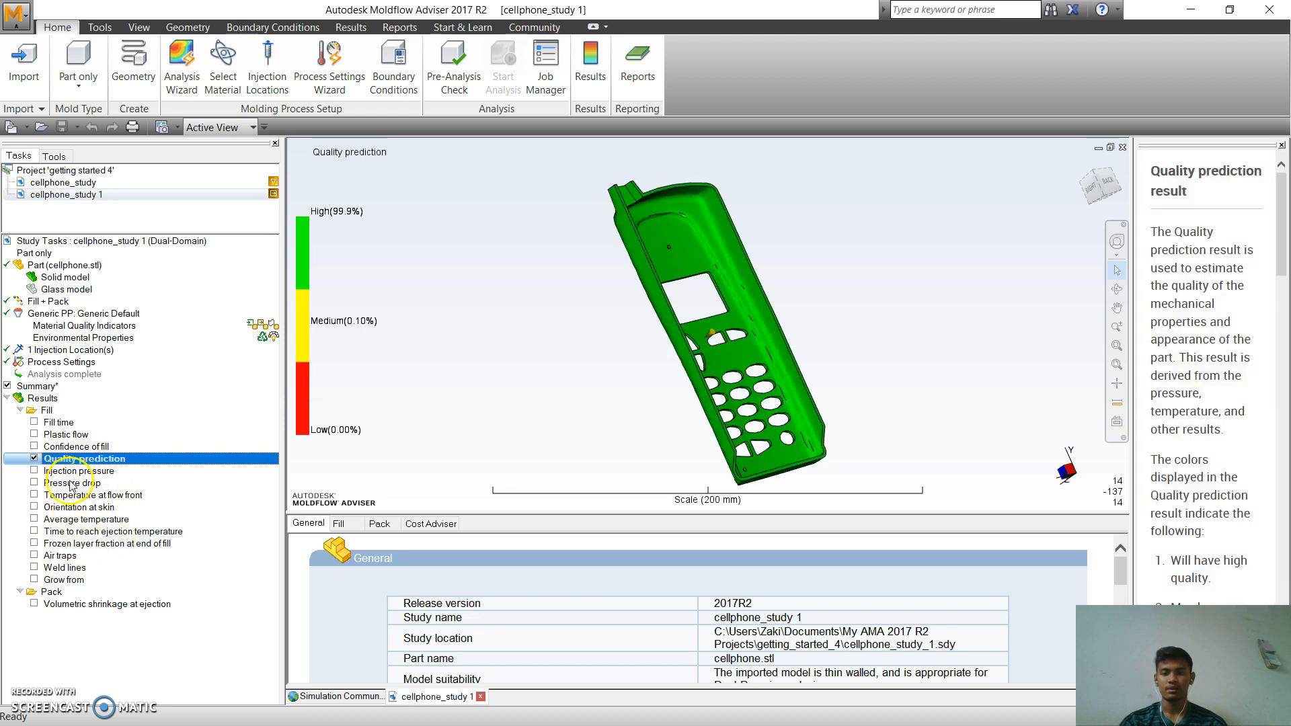
Review the Average temperature, Orientation at skin and Temperature at flow front results on the cellphone part.
left_click(68, 521)
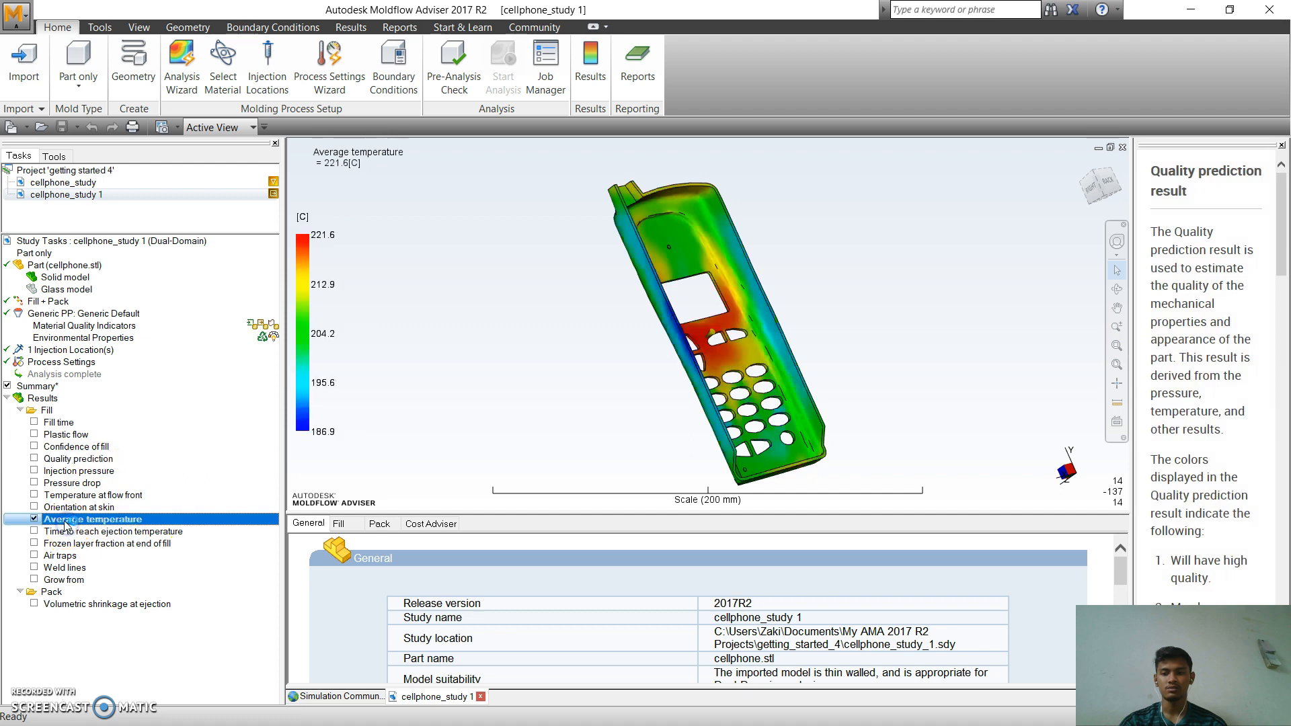
left_click(61, 508)
left_click(66, 496)
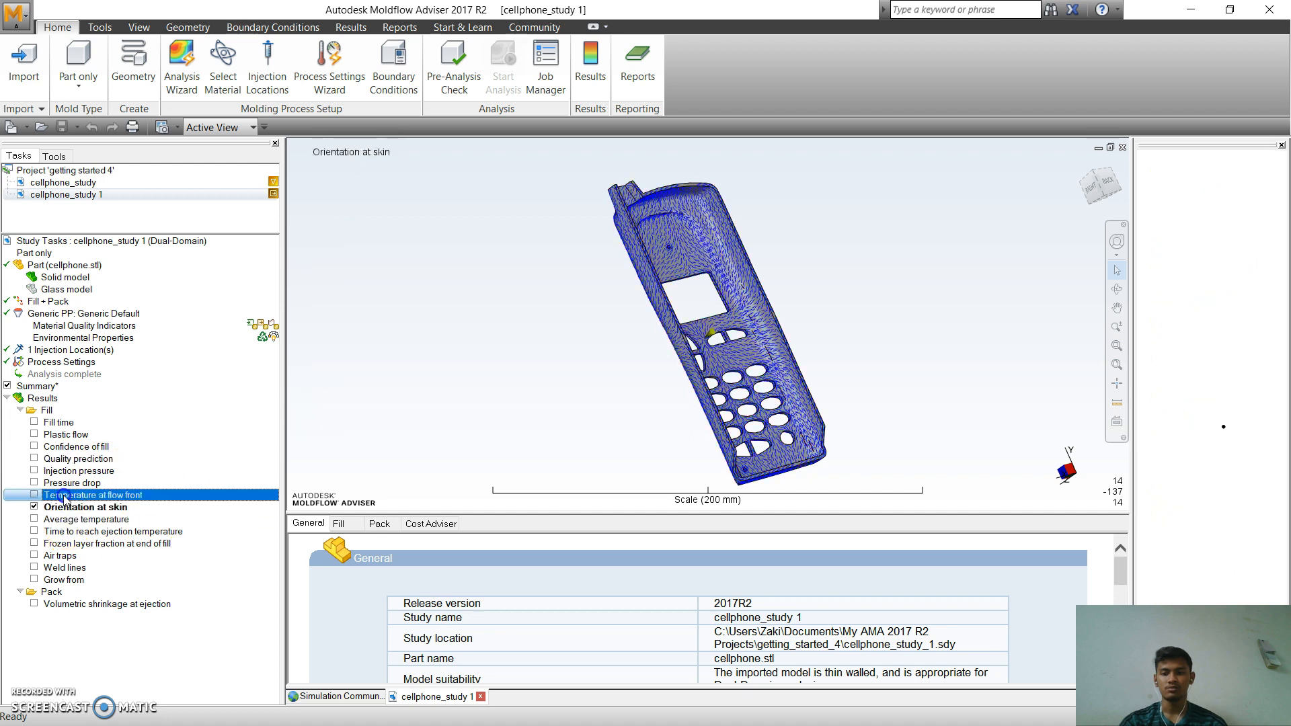